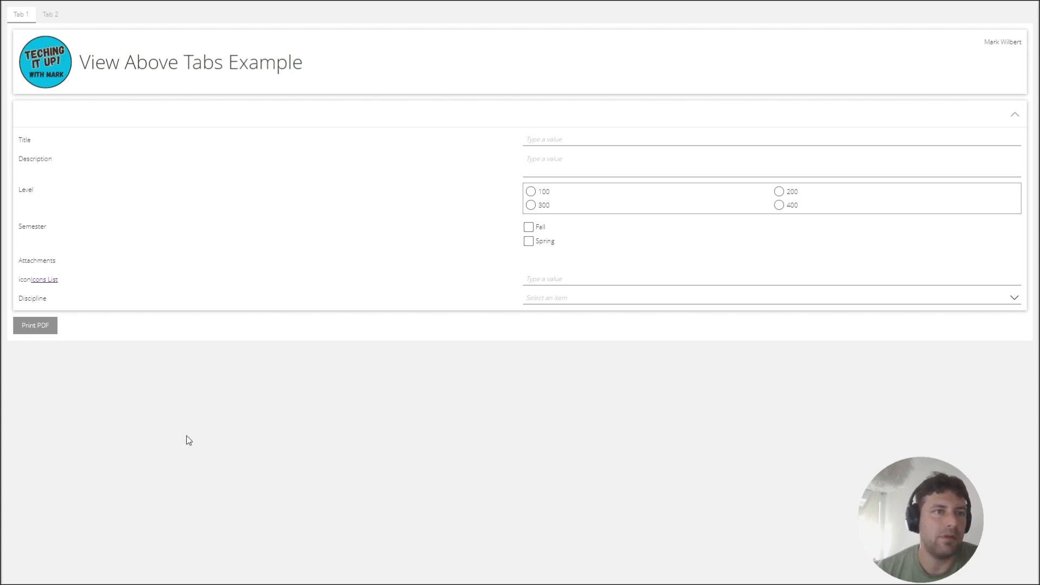
Look over both tabs of the sample form and generate a PDF of the form.
{"action": "left_click", "coordinate": [50, 15]}
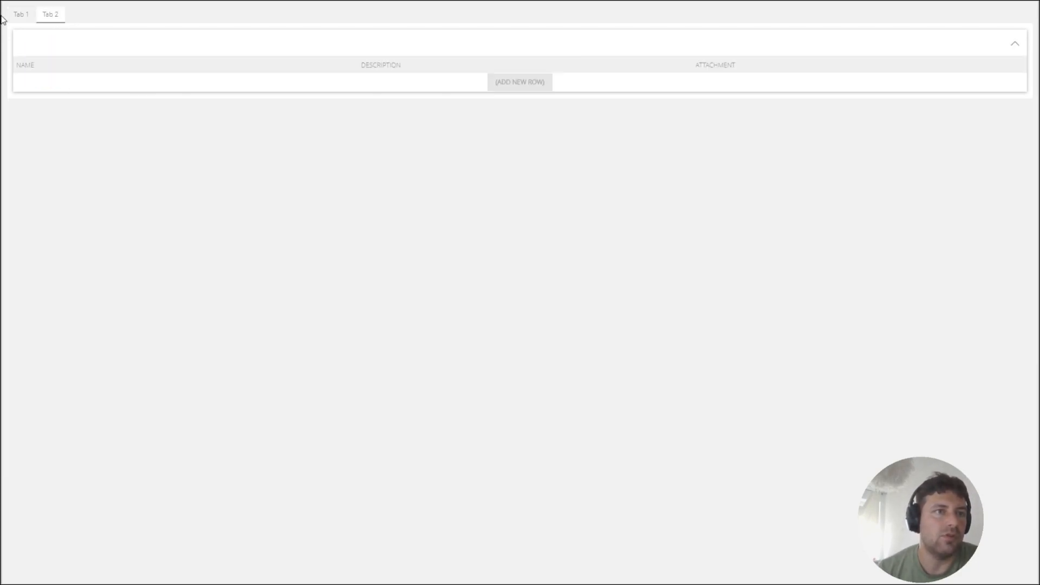
{"action": "left_click", "coordinate": [20, 16]}
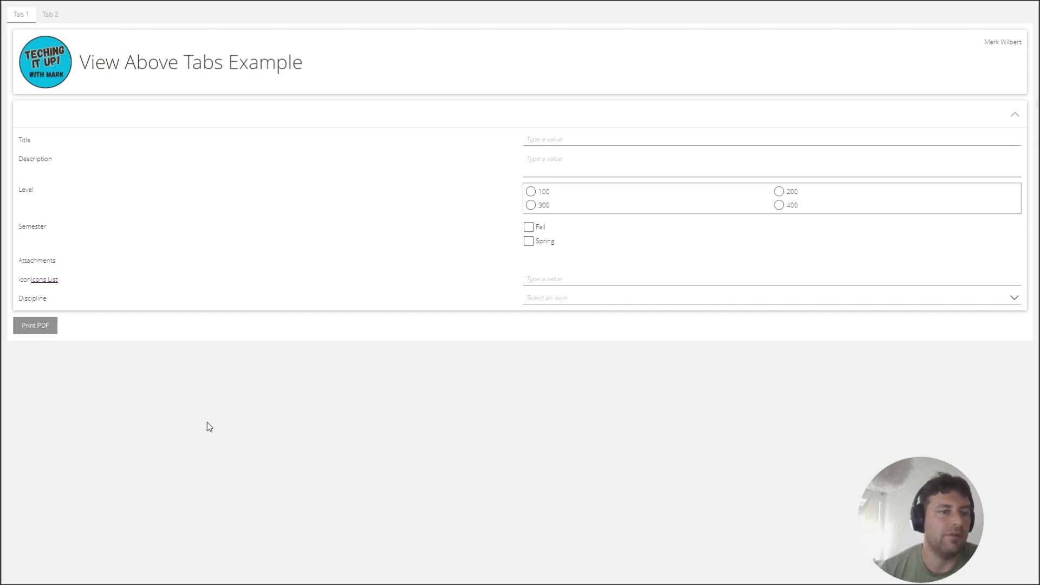
{"action": "left_click", "coordinate": [39, 327]}
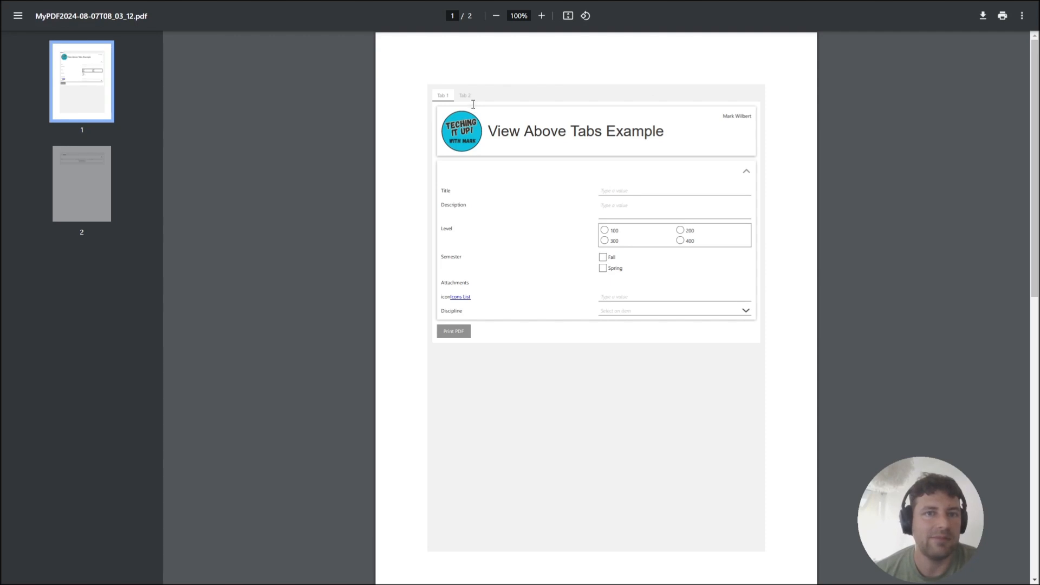
Examine both pages of the generated PDF and compare them with the source form.
{"action": "left_click", "coordinate": [75, 184]}
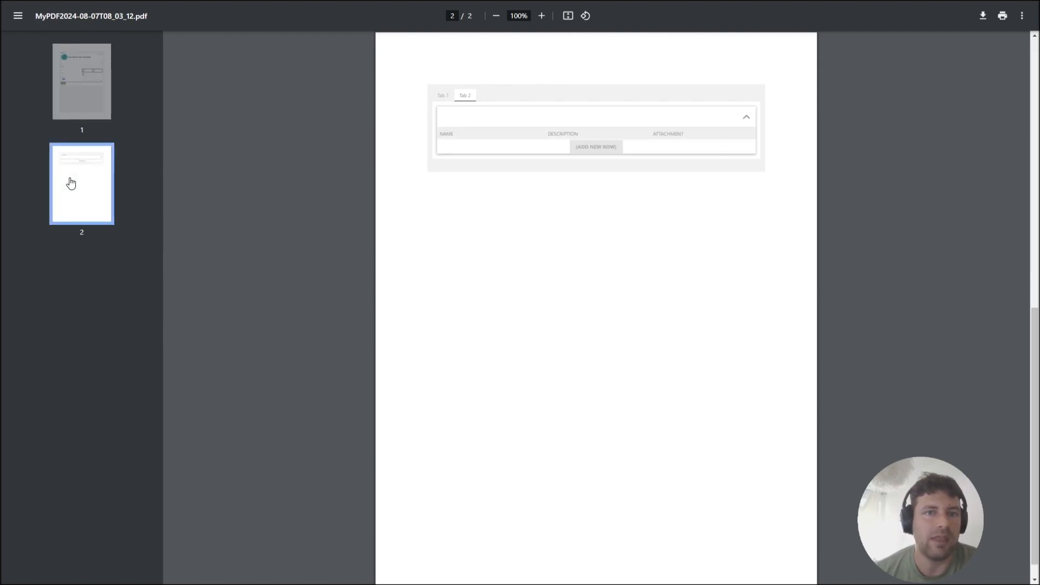
{"action": "left_click", "coordinate": [84, 97]}
{"action": "left_click", "coordinate": [85, 189]}
{"action": "left_click", "coordinate": [88, 100]}
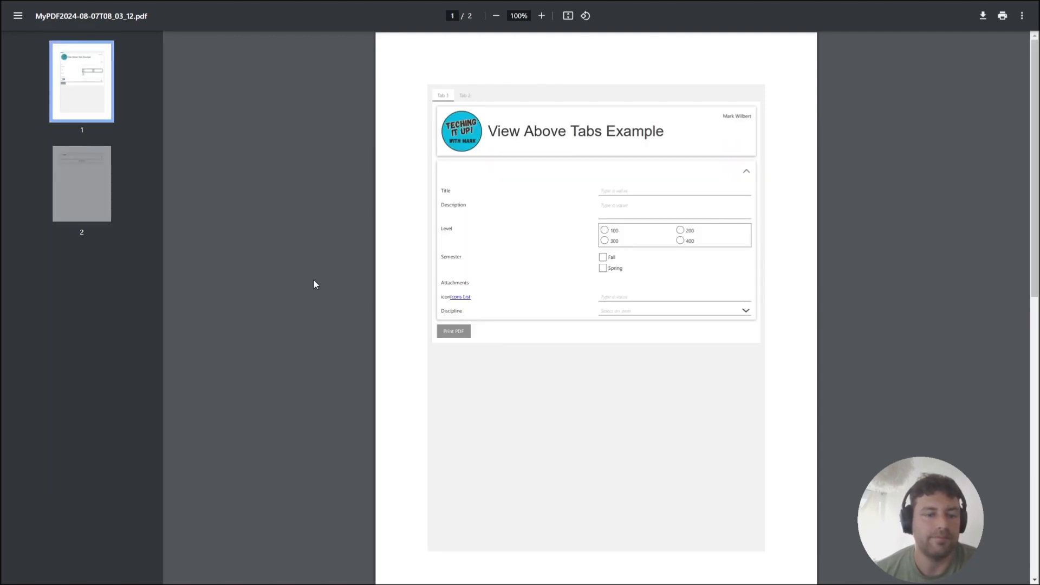
{"action": "key", "text": "alt+Tab"}
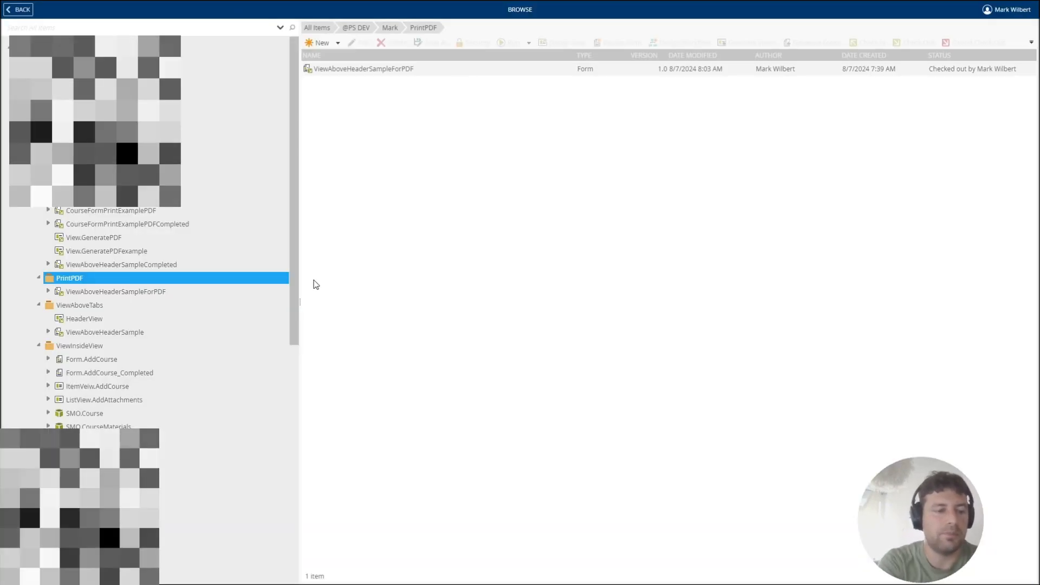
{"action": "key", "text": "alt+Tab"}
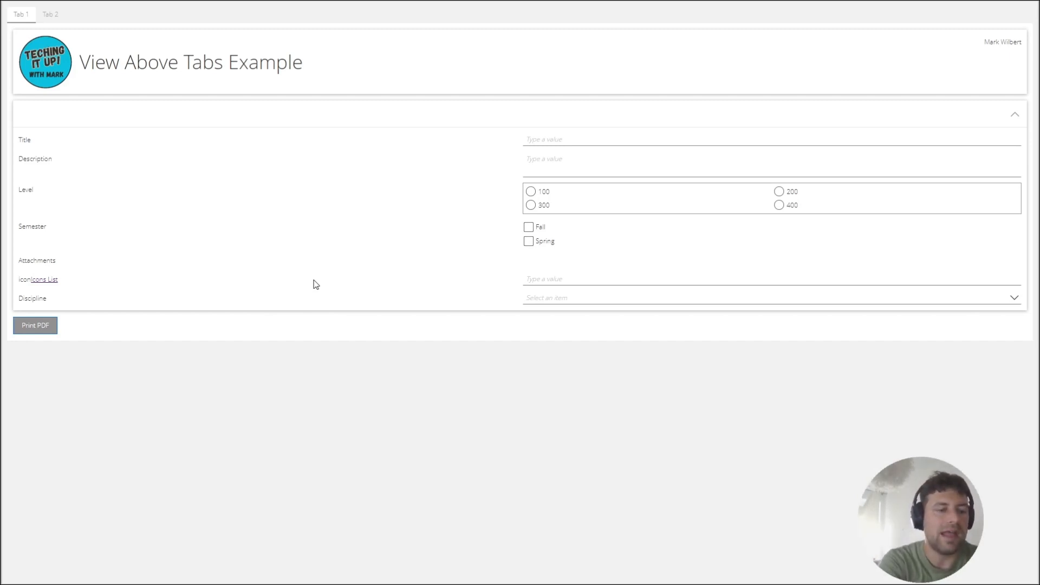
{"action": "key", "text": "alt+Tab"}
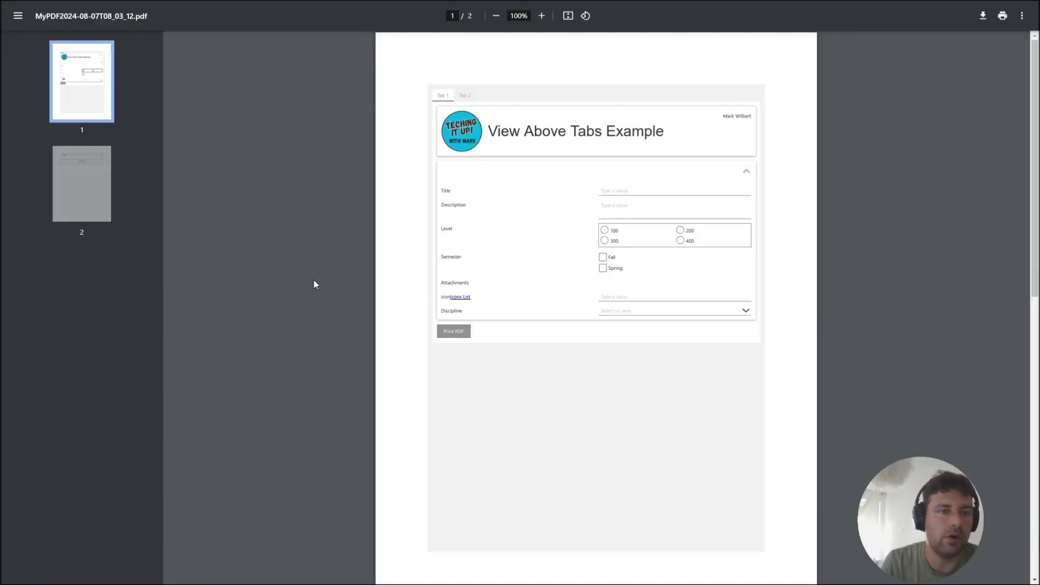
Switch to K2 Designer and create an Item View named View.GeneratePDFvideo in the PrintPDF category.
{"action": "key", "text": "alt+Tab"}
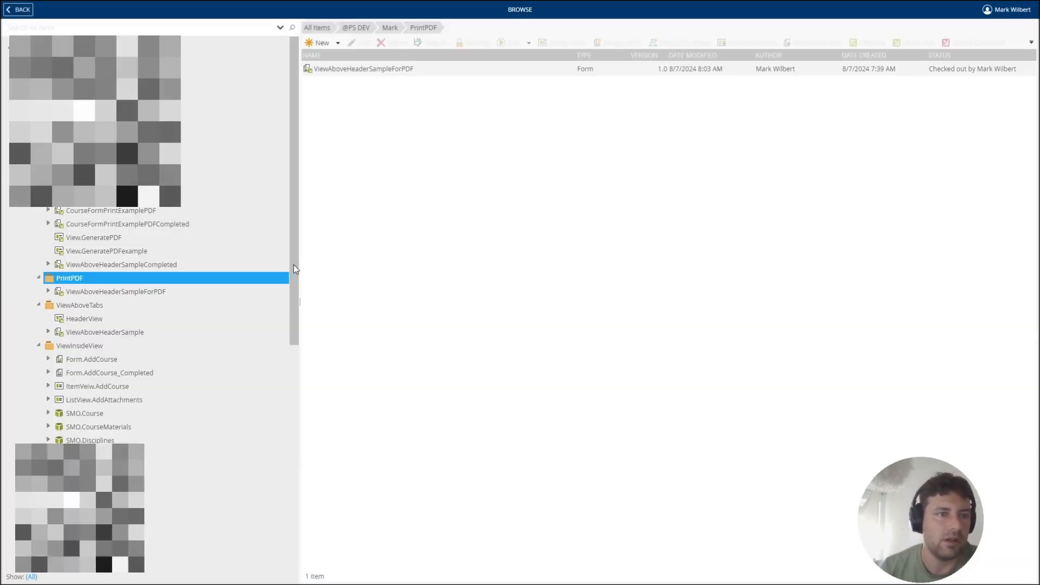
{"action": "right_click", "coordinate": [181, 279]}
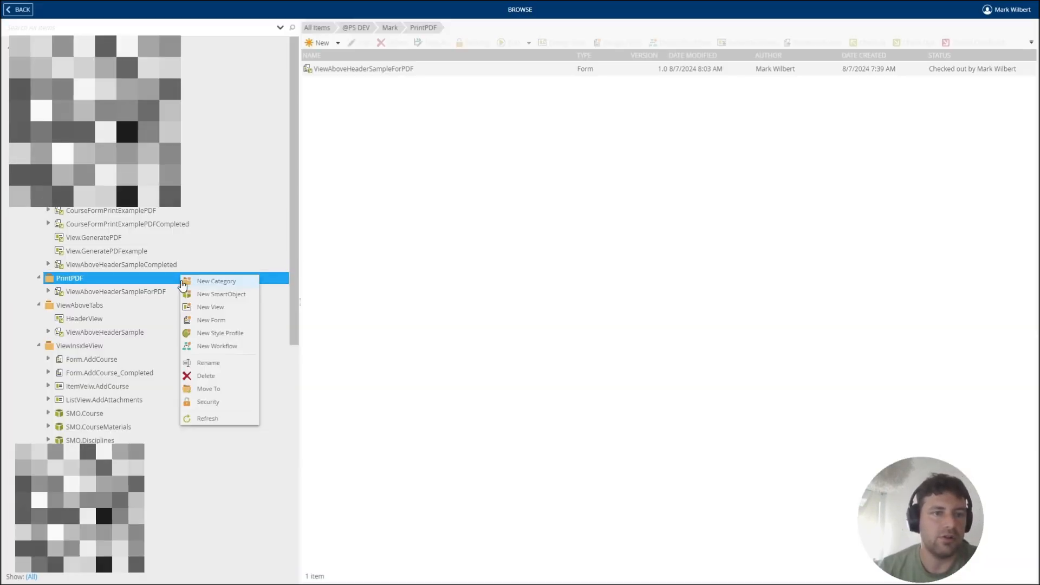
{"action": "left_click", "coordinate": [220, 308]}
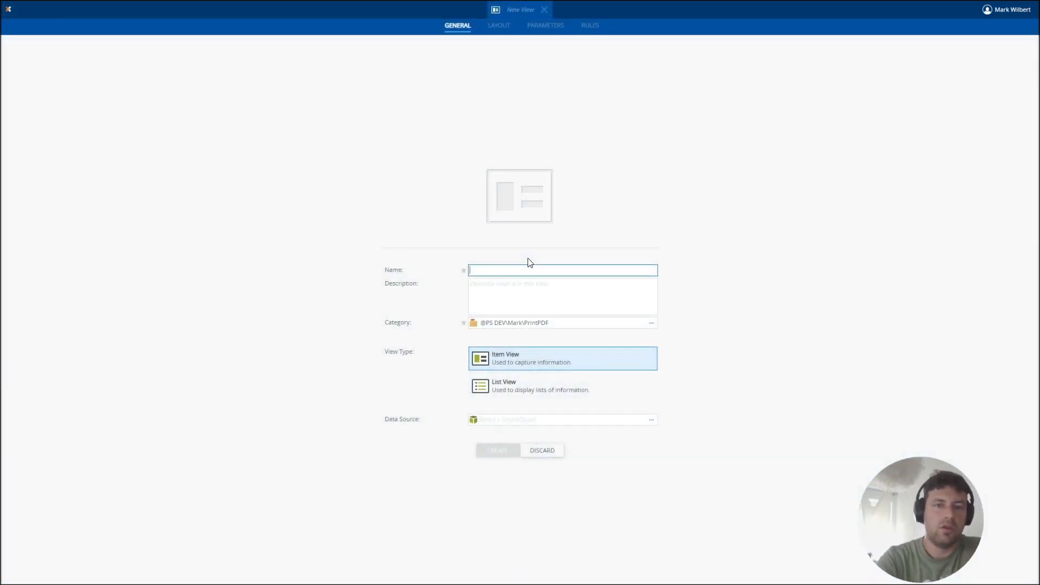
{"action": "type", "text": "View.G"}
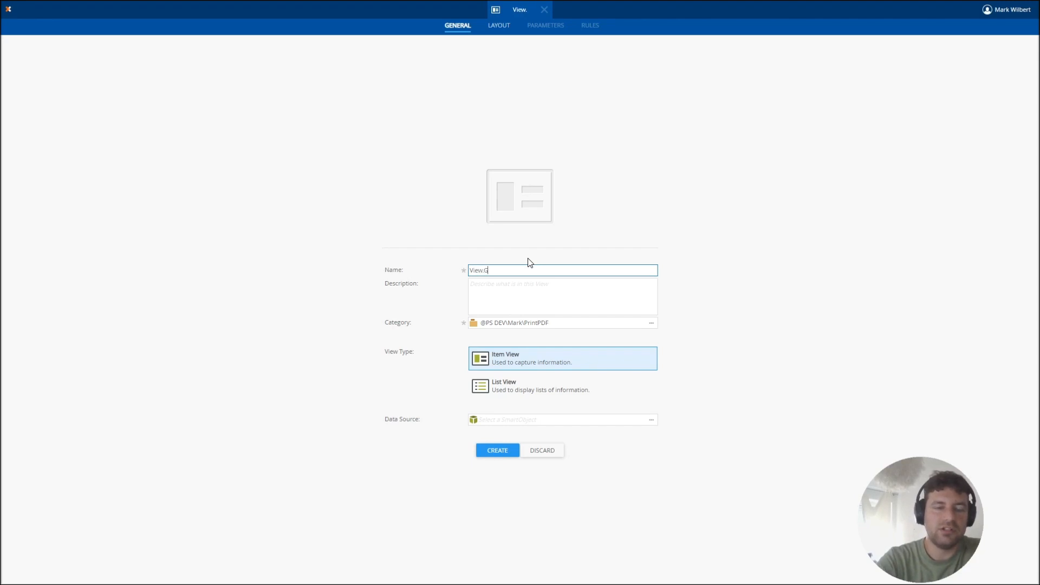
{"action": "type", "text": "ene"}
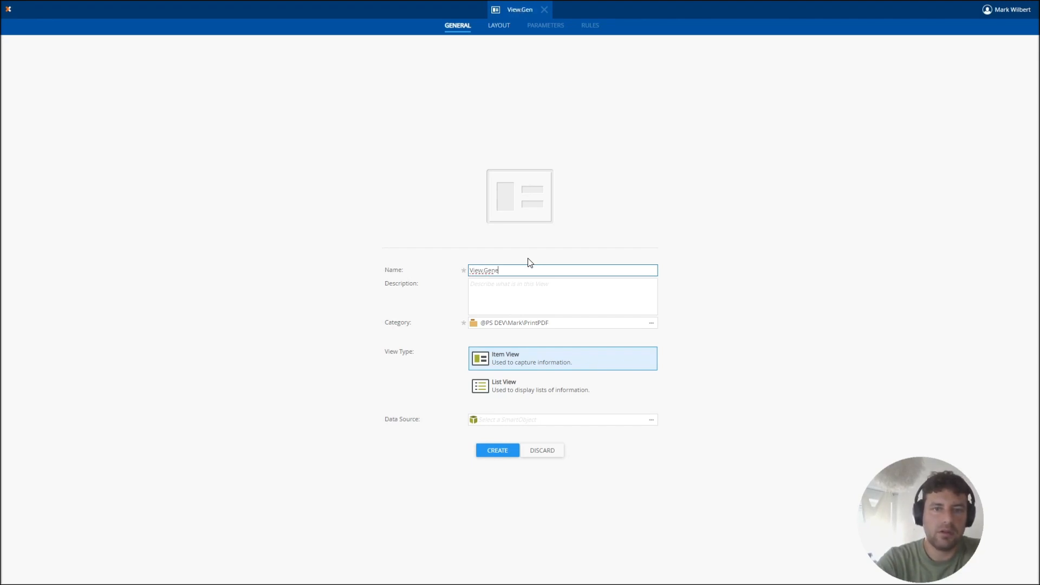
{"action": "type", "text": "ratePDF"}
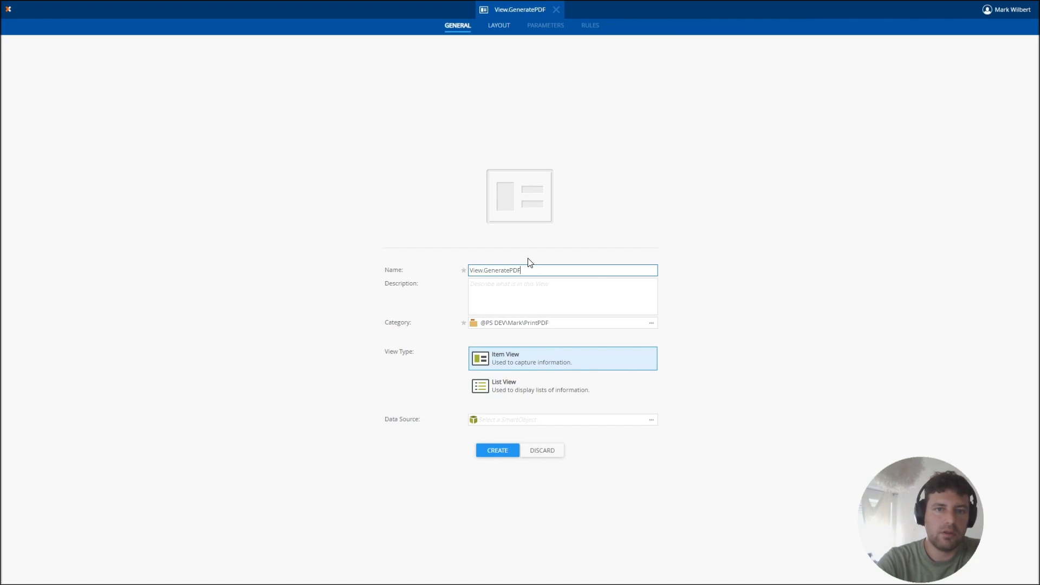
{"action": "type", "text": "vidi"}
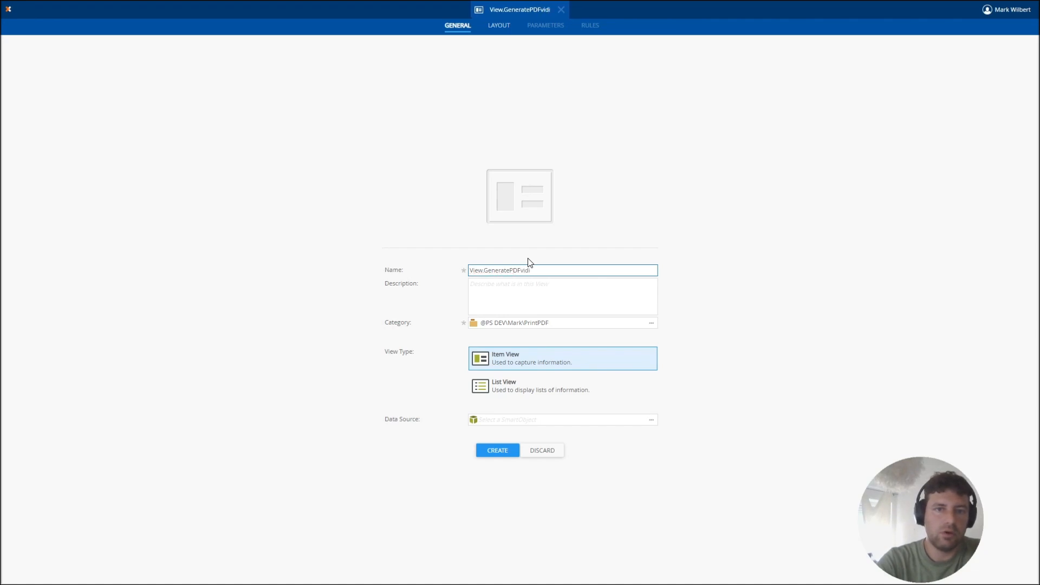
{"action": "key", "text": "BackSpace"}
{"action": "type", "text": "eo"}
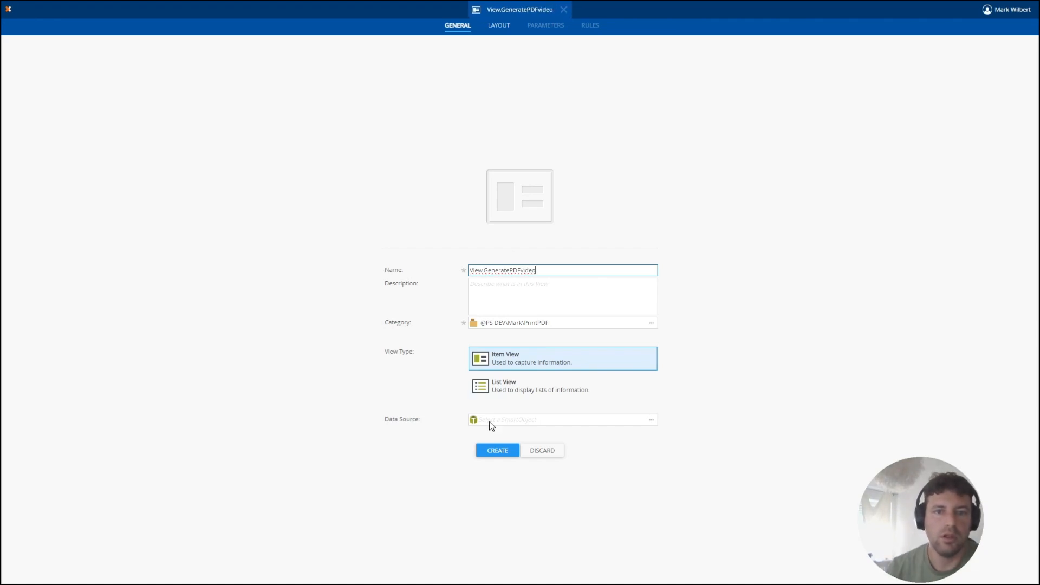
{"action": "left_click", "coordinate": [497, 452]}
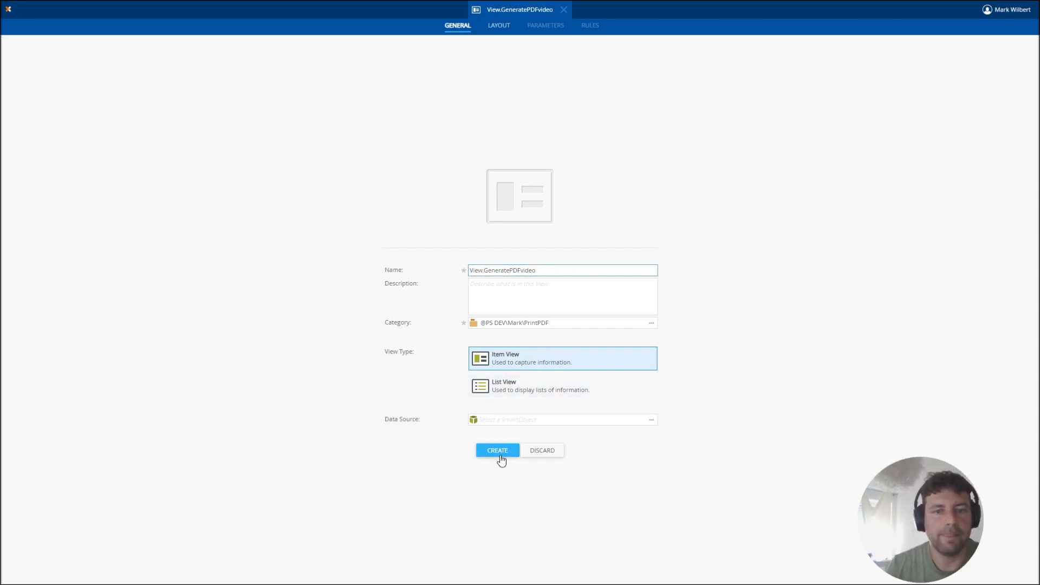
Create a three-by-three layout table and place Save As PDF, File Attachment and Button controls across its first row.
{"action": "left_click", "coordinate": [494, 353]}
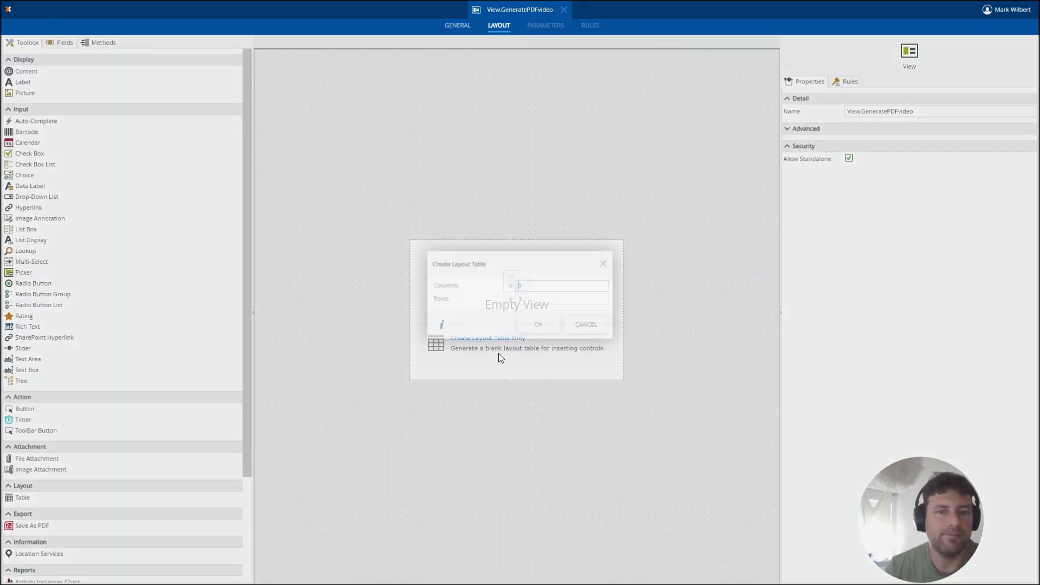
{"action": "left_click", "coordinate": [532, 321]}
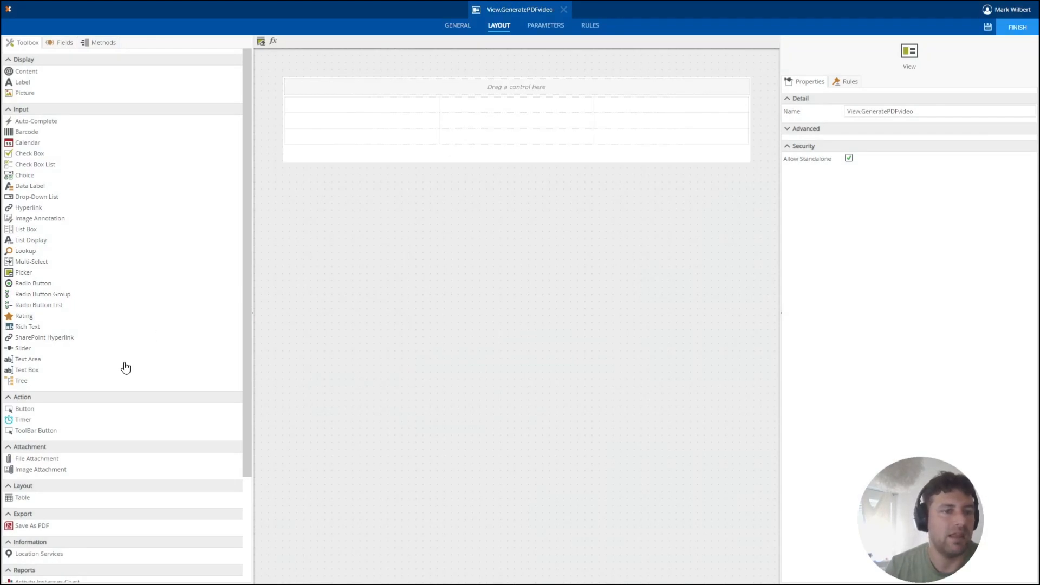
{"action": "left_click_drag", "start_coordinate": [18, 527], "coordinate": [349, 107]}
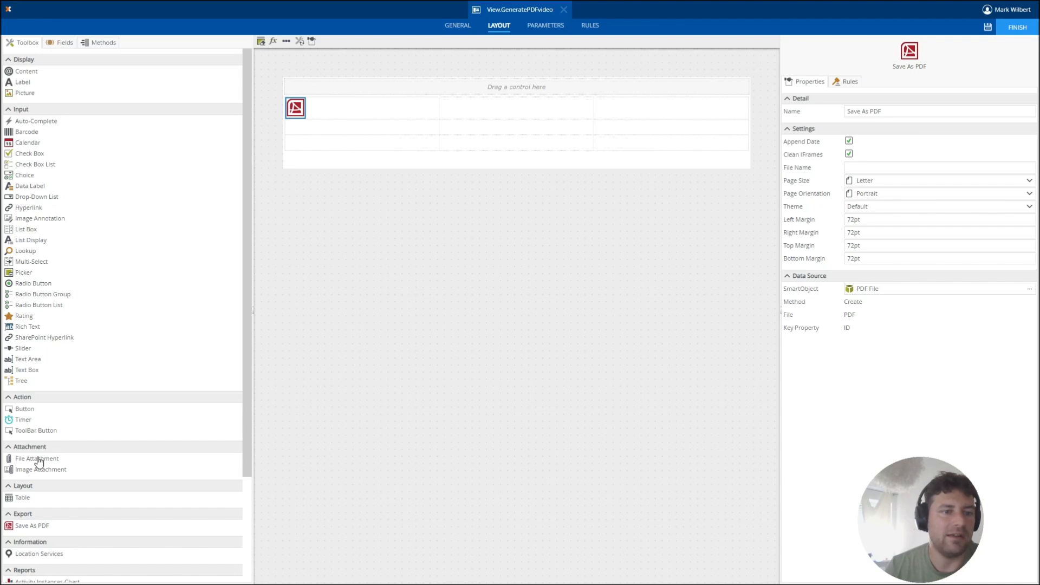
{"action": "left_click_drag", "start_coordinate": [37, 459], "coordinate": [491, 113]}
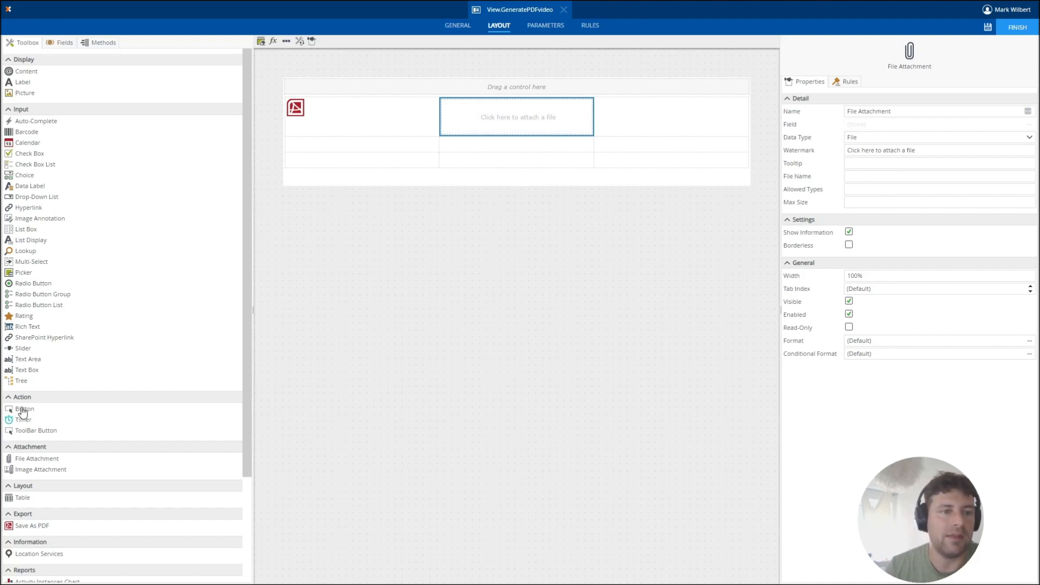
{"action": "left_click_drag", "start_coordinate": [22, 411], "coordinate": [628, 117]}
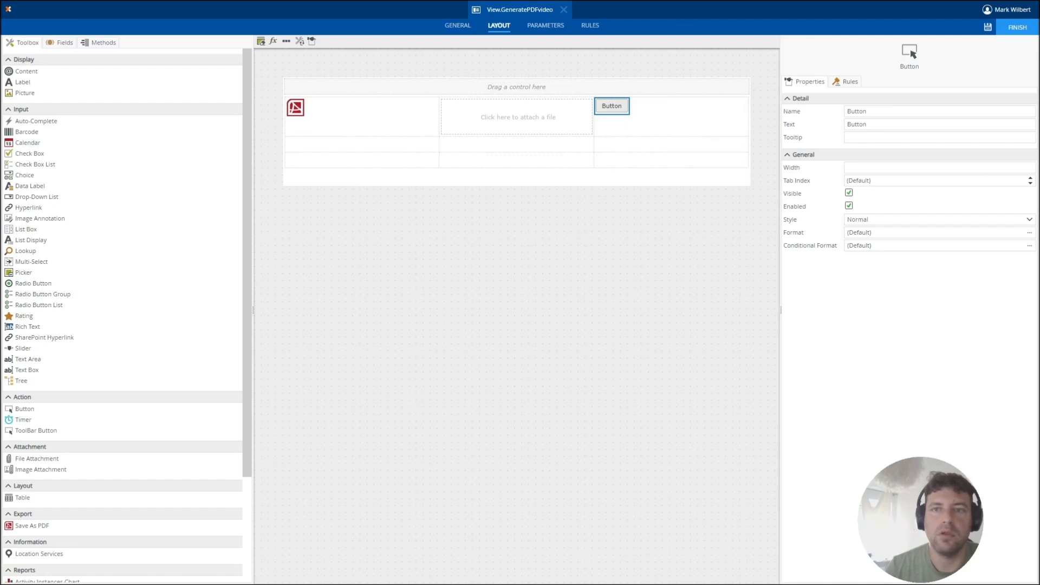
Name the new button control Button Create PDF and set its display text to Create PDF.
{"action": "left_click", "coordinate": [910, 112]}
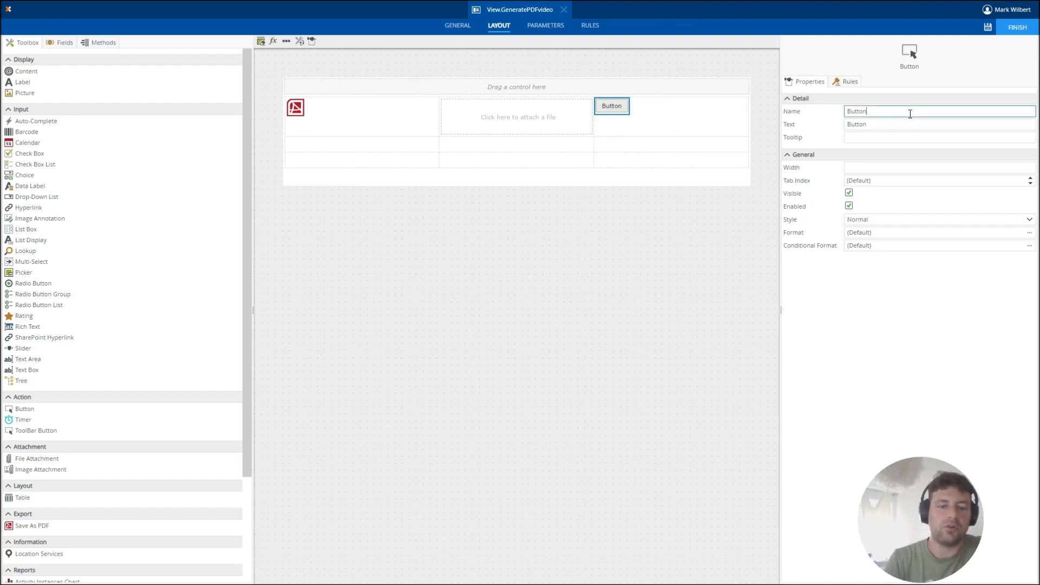
{"action": "type", "text": "Create PDF"}
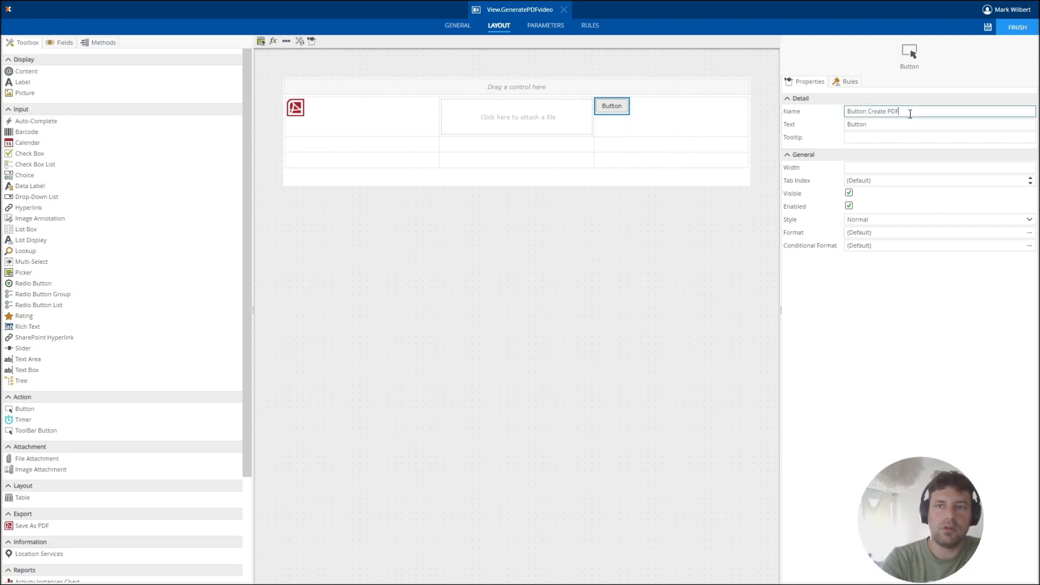
{"action": "key", "text": "Tab"}
{"action": "type", "text": "Create "}
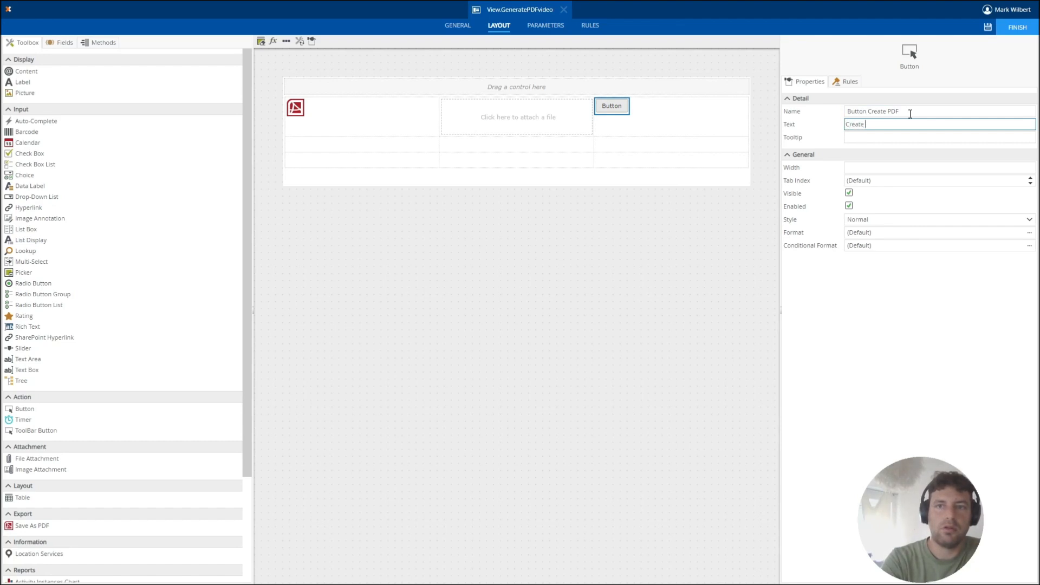
{"action": "type", "text": "PDF"}
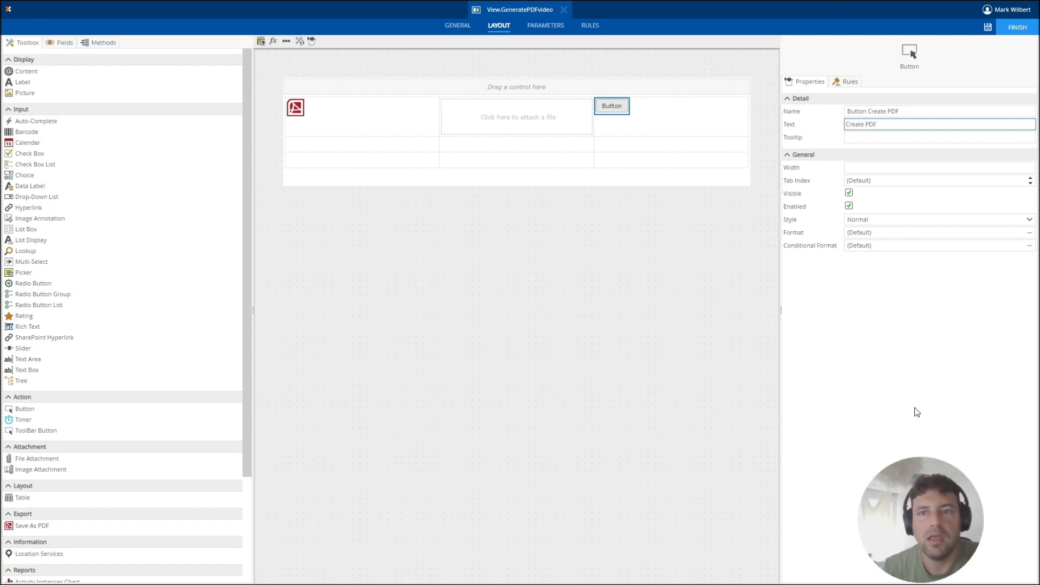
{"action": "left_click", "coordinate": [916, 414]}
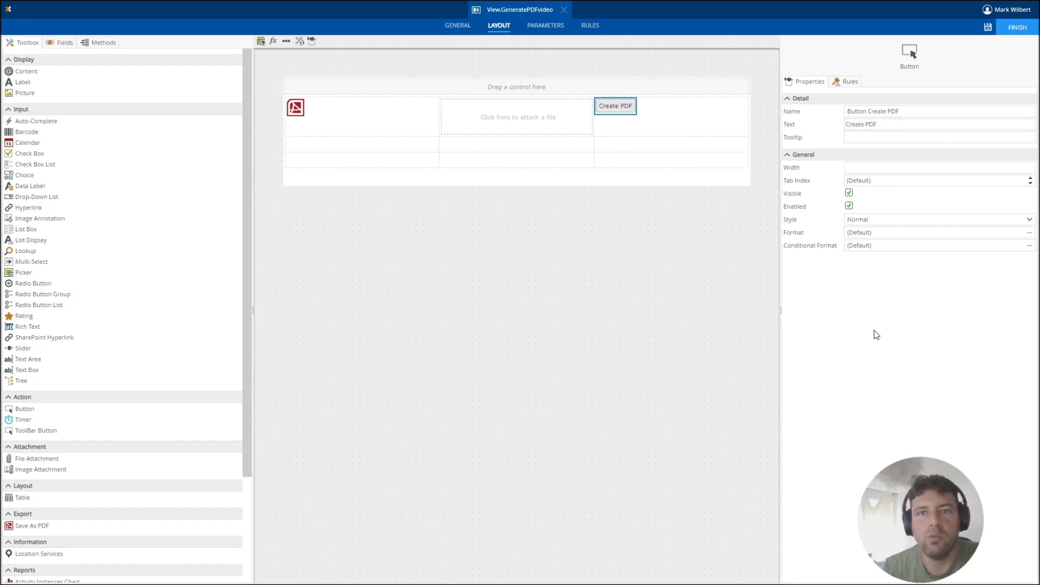
Create a clicked rule for the Create PDF button and add an Execute a control's method action.
{"action": "left_click", "coordinate": [849, 82]}
{"action": "left_click", "coordinate": [830, 120]}
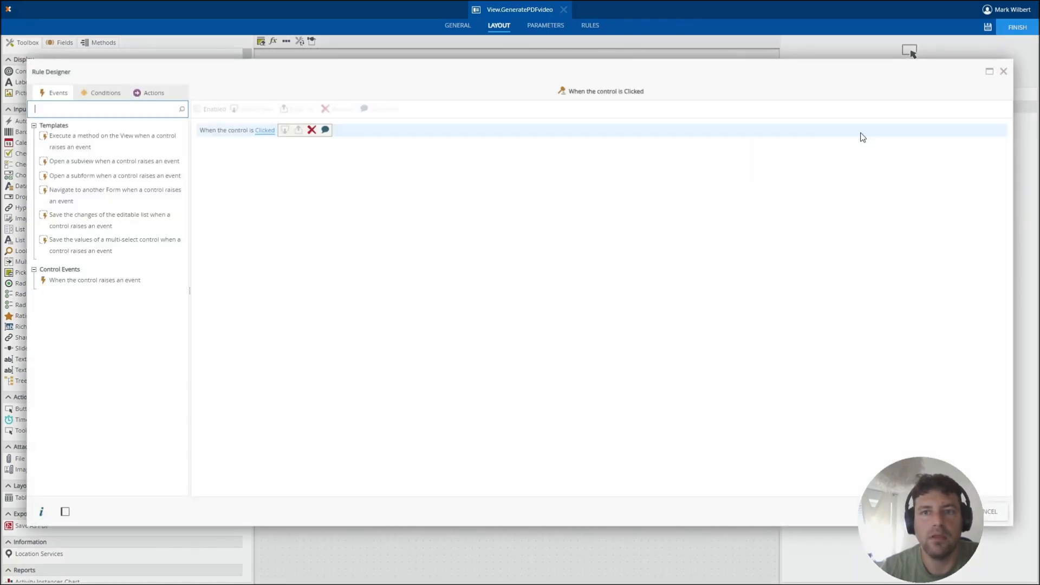
{"action": "left_click", "coordinate": [154, 94]}
{"action": "left_click", "coordinate": [131, 110]}
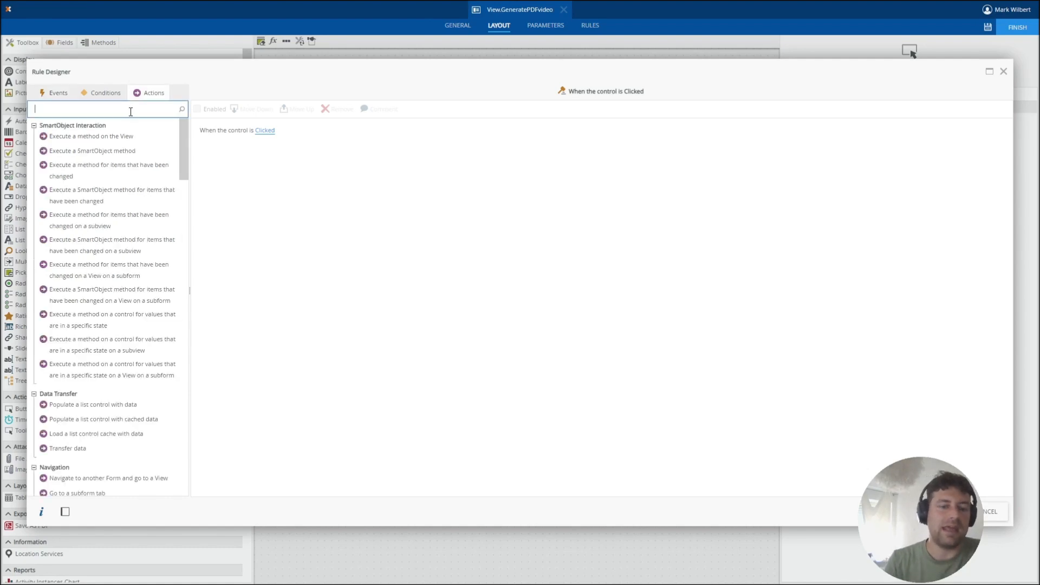
{"action": "type", "text": "exec"}
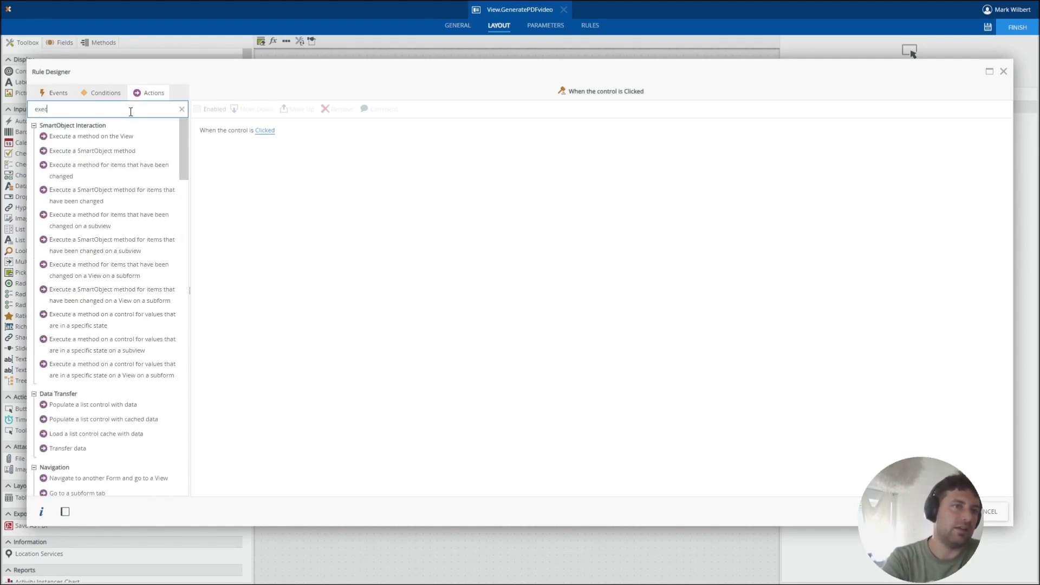
{"action": "type", "text": "ute"}
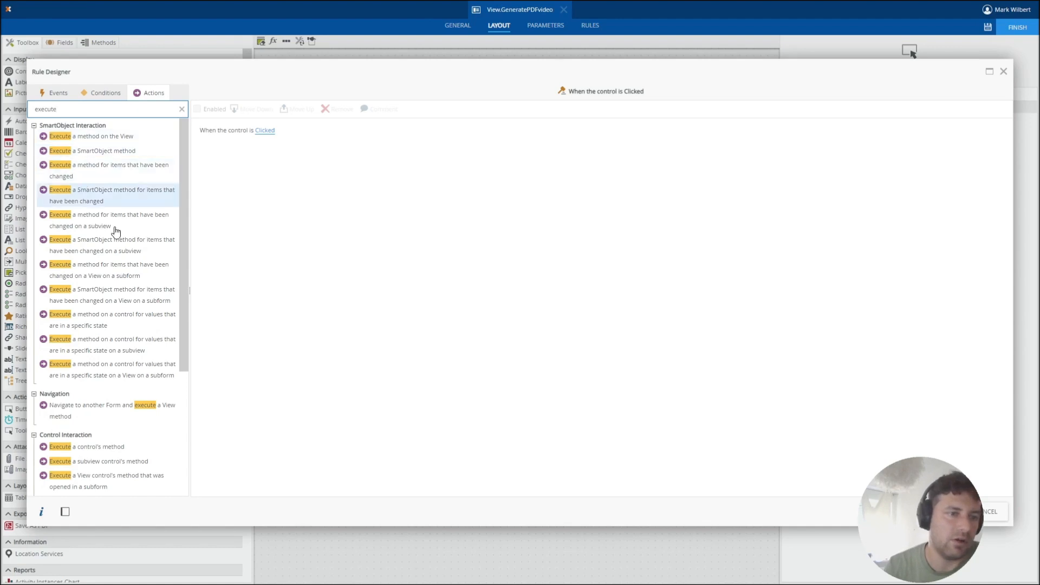
{"action": "scroll", "coordinate": [116, 307], "scroll_direction": "down", "scroll_amount": 5}
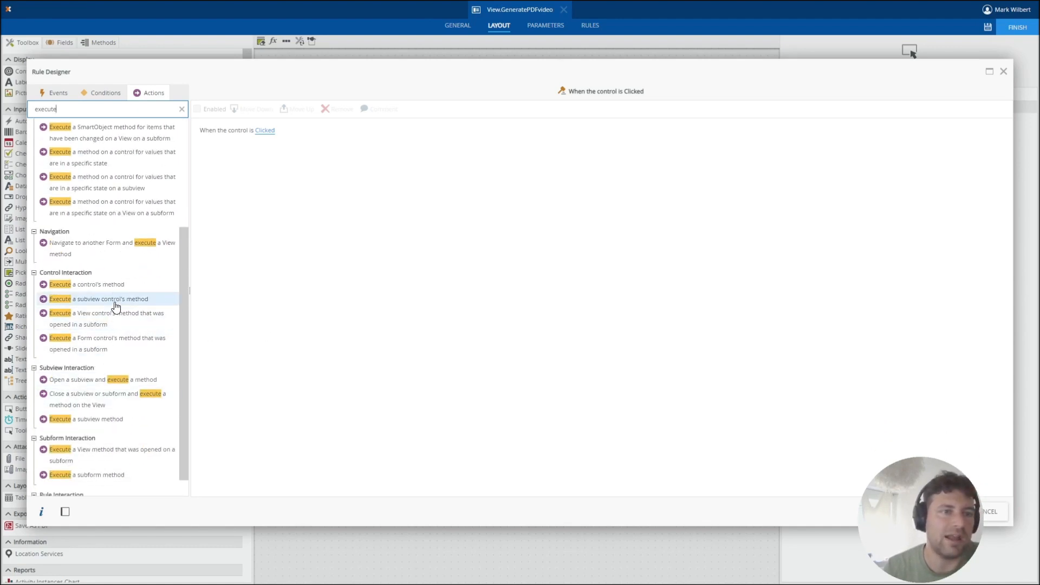
{"action": "double_click", "coordinate": [116, 286]}
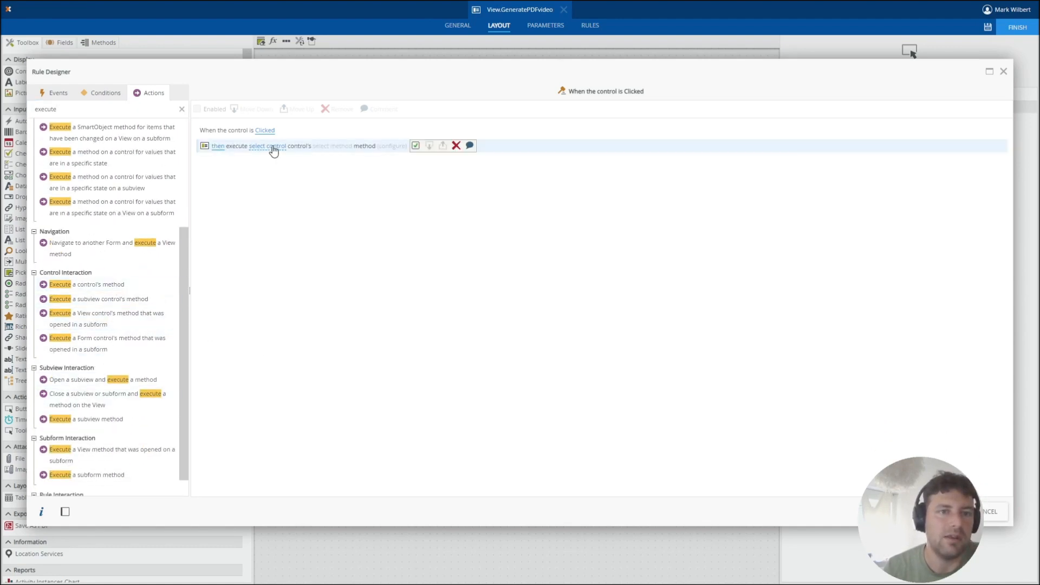
Set the rule's action to execute the Save As PDF control's Save PDF Async method.
{"action": "left_click", "coordinate": [274, 151]}
{"action": "left_click", "coordinate": [317, 176]}
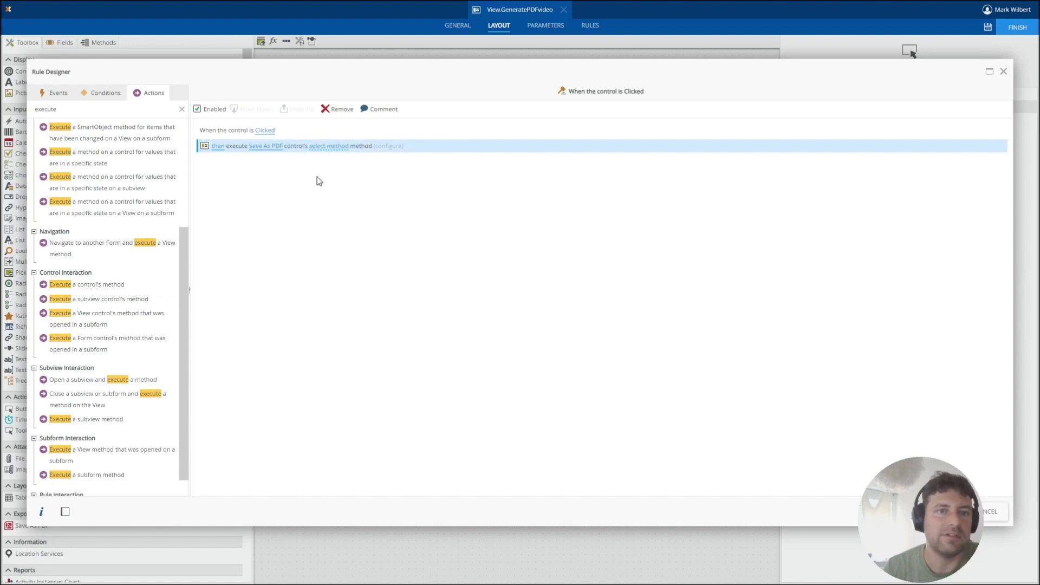
{"action": "left_click", "coordinate": [320, 146]}
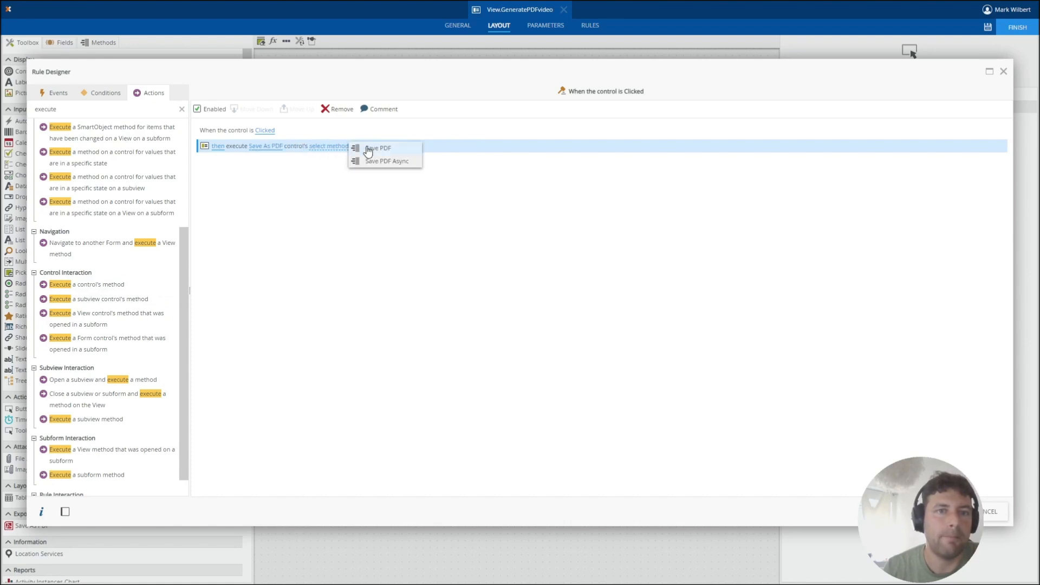
{"action": "left_click", "coordinate": [380, 162]}
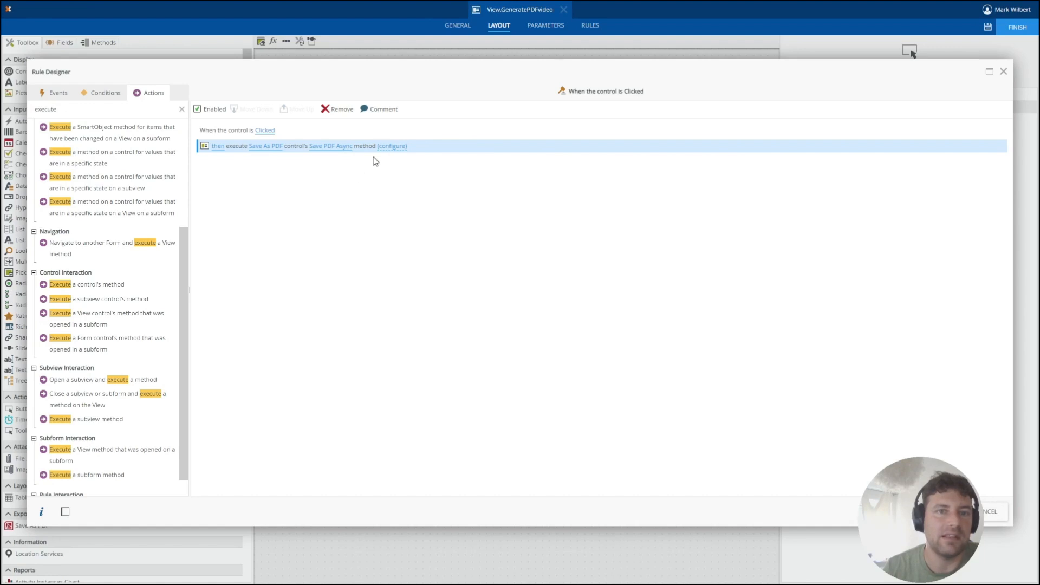
Configure the Save PDF Async method with the file name SomeFileName and complete the Create PDF button's rule.
{"action": "left_click", "coordinate": [388, 151]}
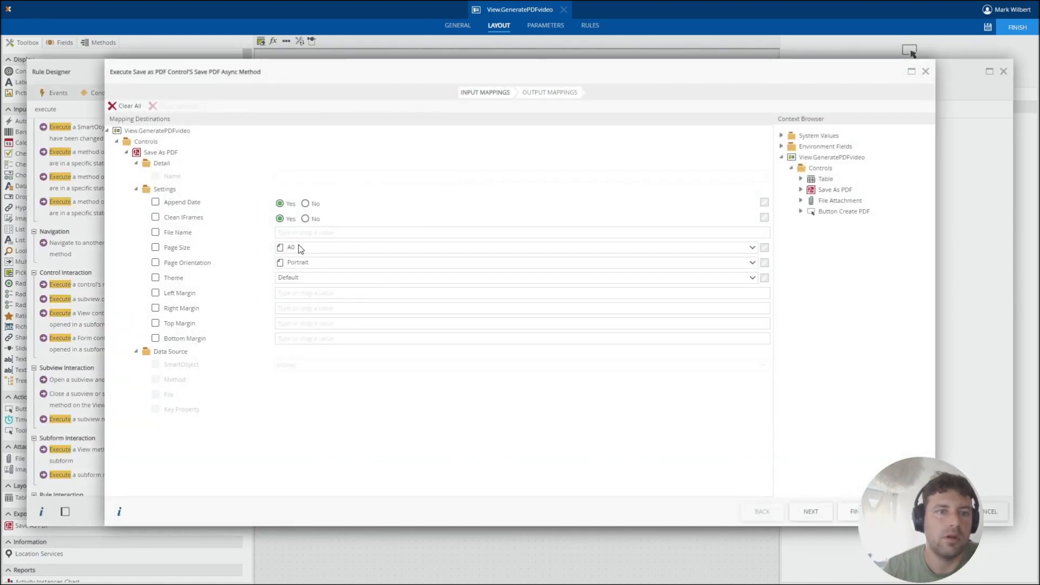
{"action": "left_click", "coordinate": [305, 233]}
{"action": "type", "text": "Som"}
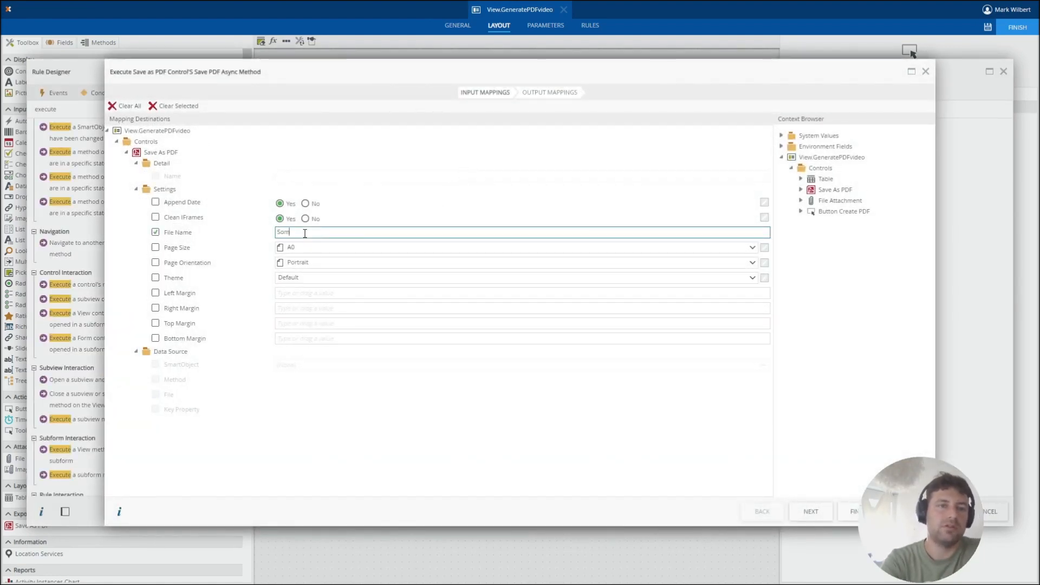
{"action": "type", "text": "eFileN"}
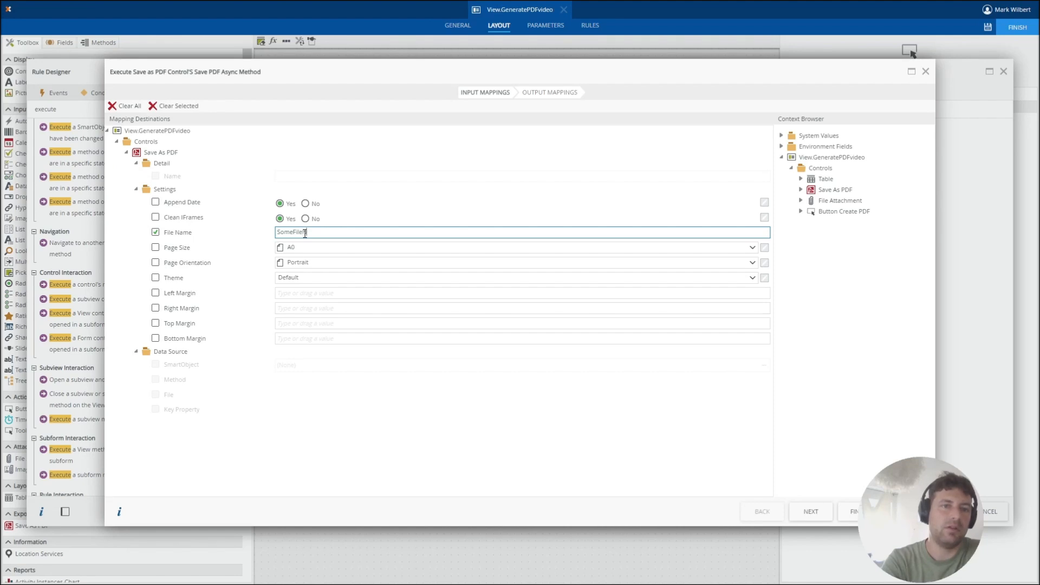
{"action": "type", "text": "ame"}
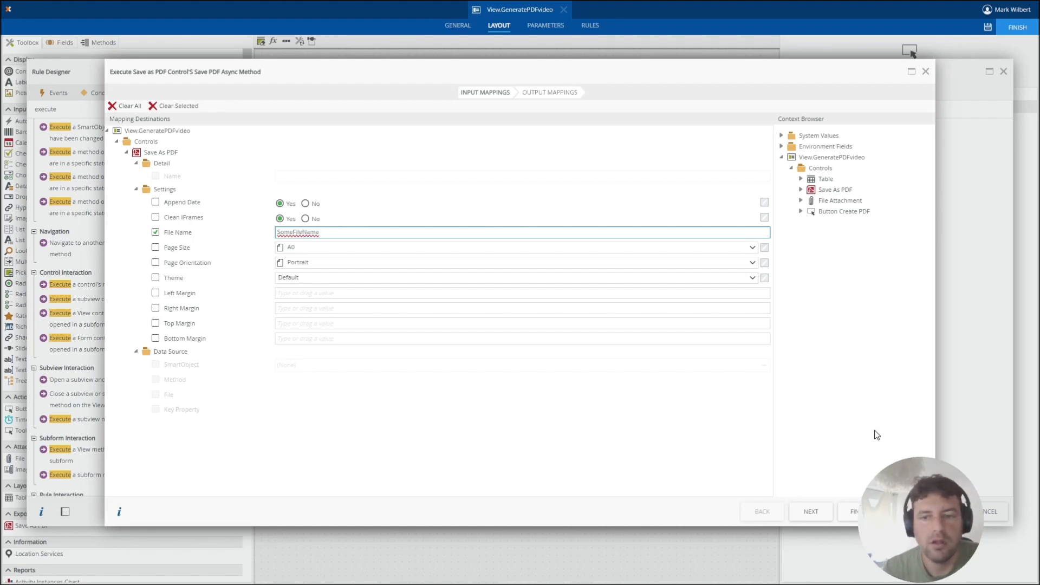
{"action": "left_click", "coordinate": [811, 512]}
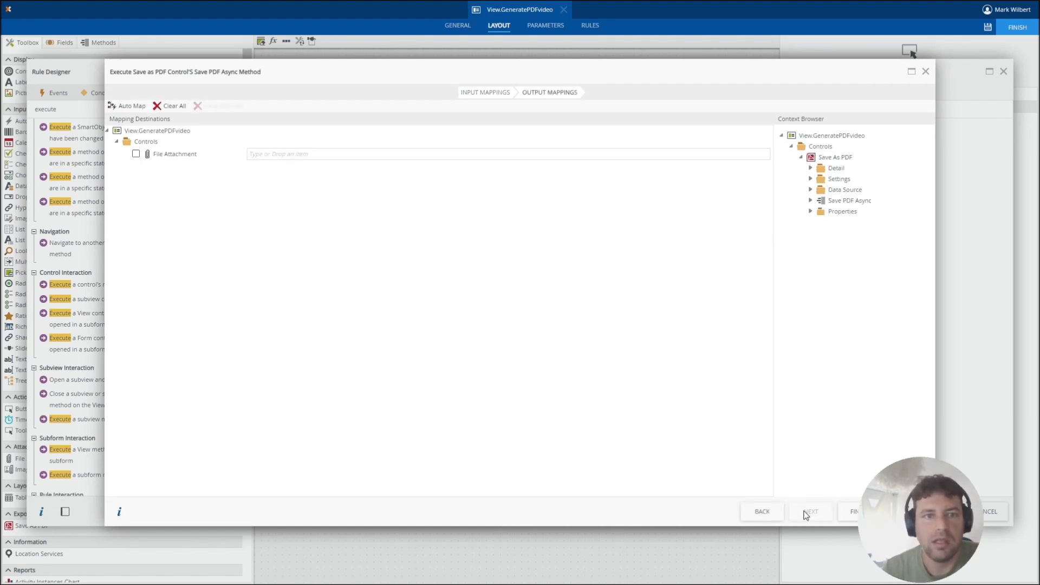
{"action": "left_click", "coordinate": [850, 514]}
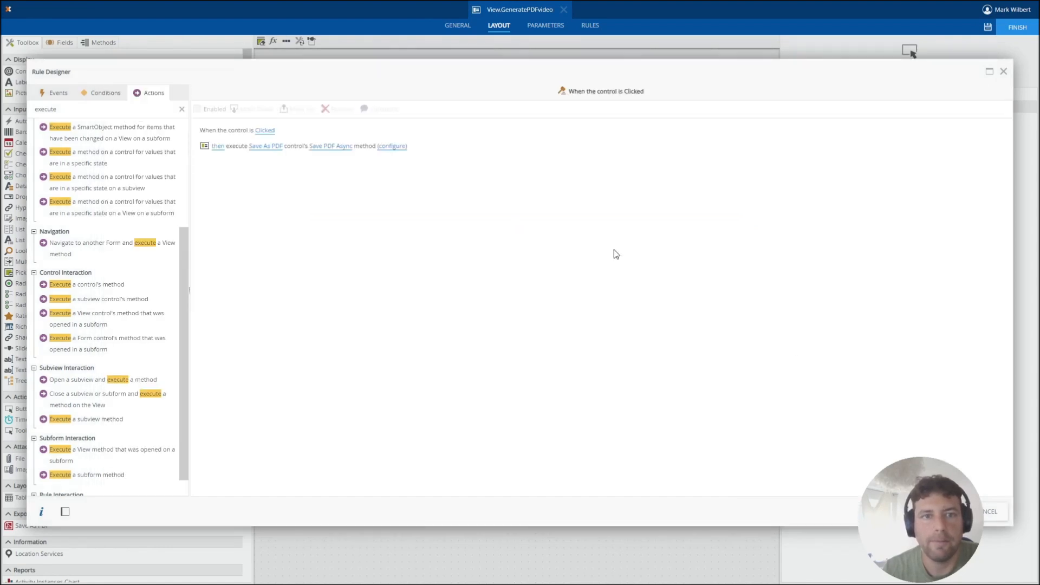
{"action": "left_click", "coordinate": [939, 512]}
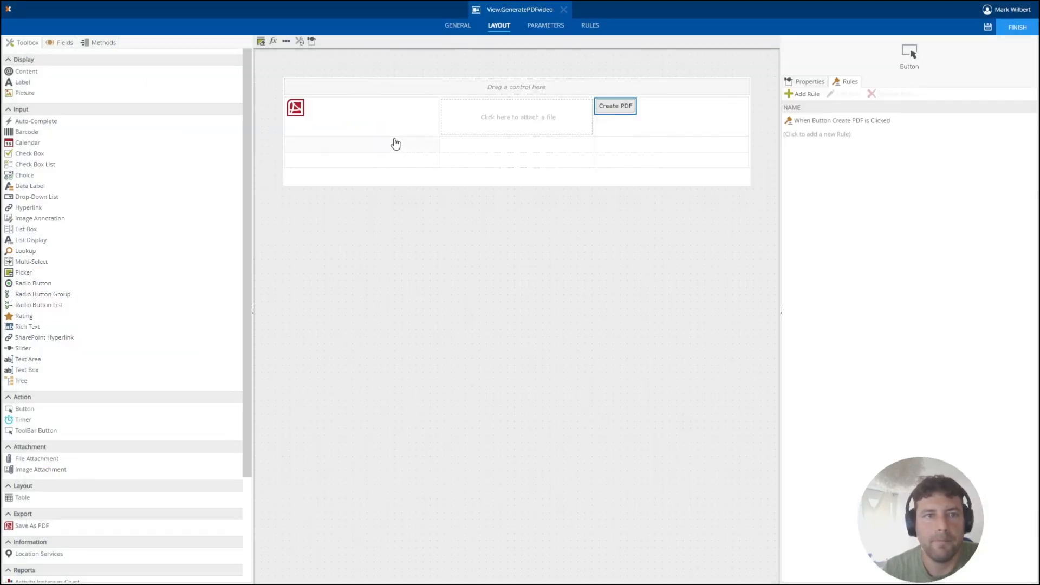
Create a rule on the Save As PDF control that fires on its Complete event.
{"action": "left_click", "coordinate": [296, 111]}
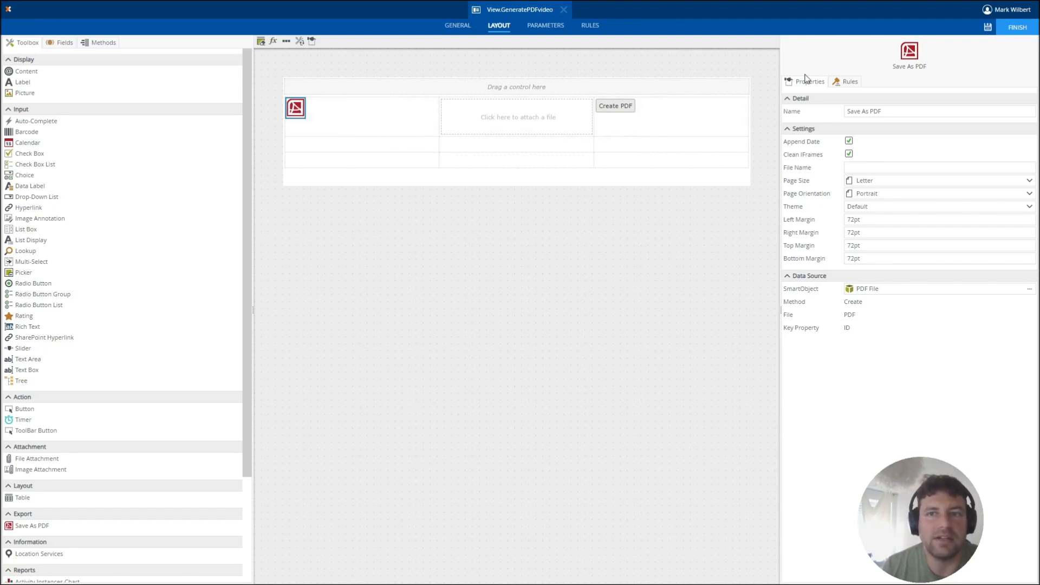
{"action": "left_click", "coordinate": [849, 82]}
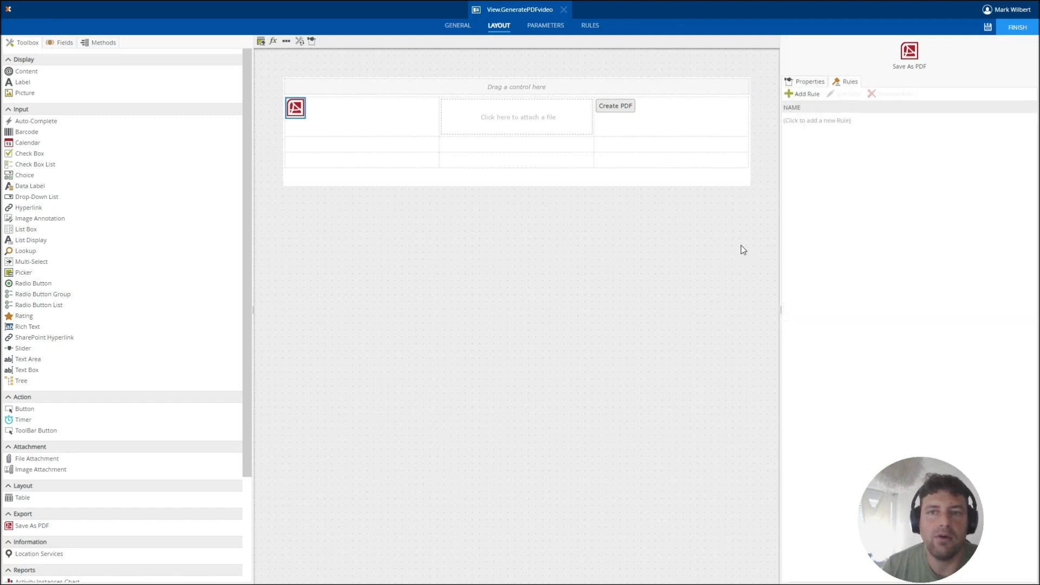
{"action": "left_click", "coordinate": [811, 121]}
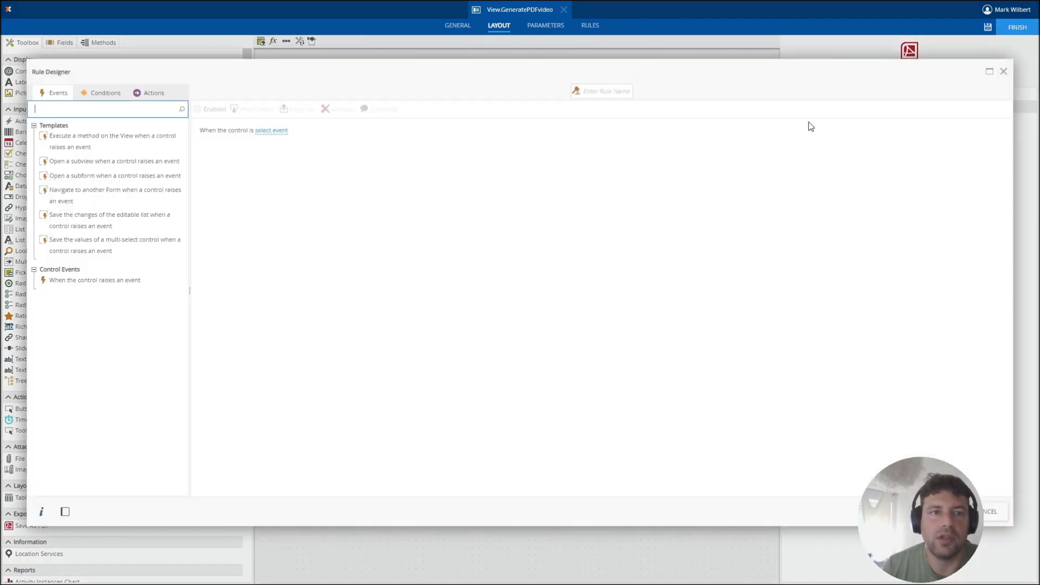
{"action": "left_click", "coordinate": [272, 132]}
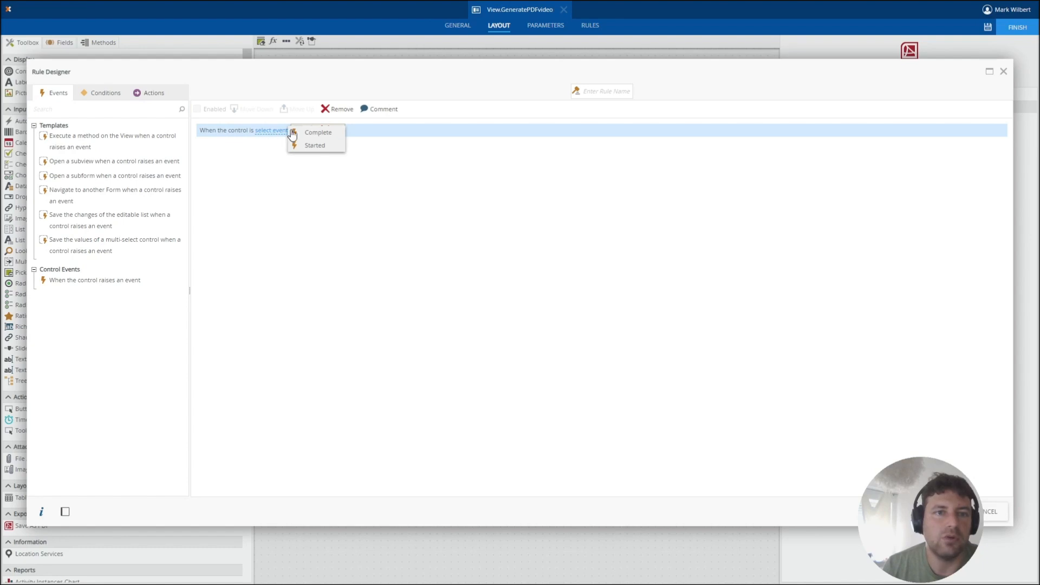
{"action": "left_click", "coordinate": [317, 134]}
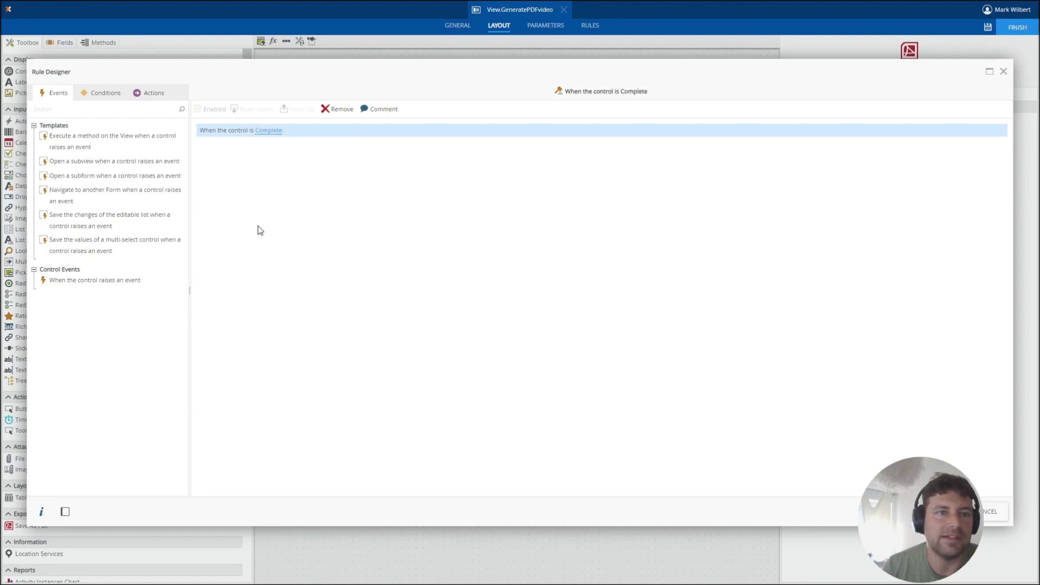
Add an Execute a SmartObject method action that runs Load on the PDF File SmartObject from System > Controls > Save as PDF.
{"action": "left_click", "coordinate": [147, 93]}
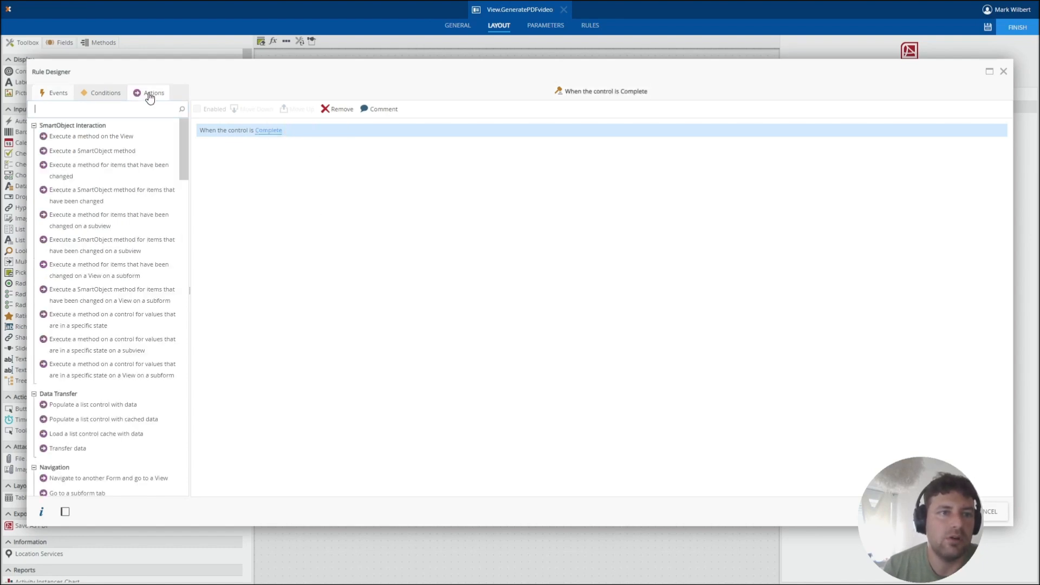
{"action": "left_click", "coordinate": [109, 151]}
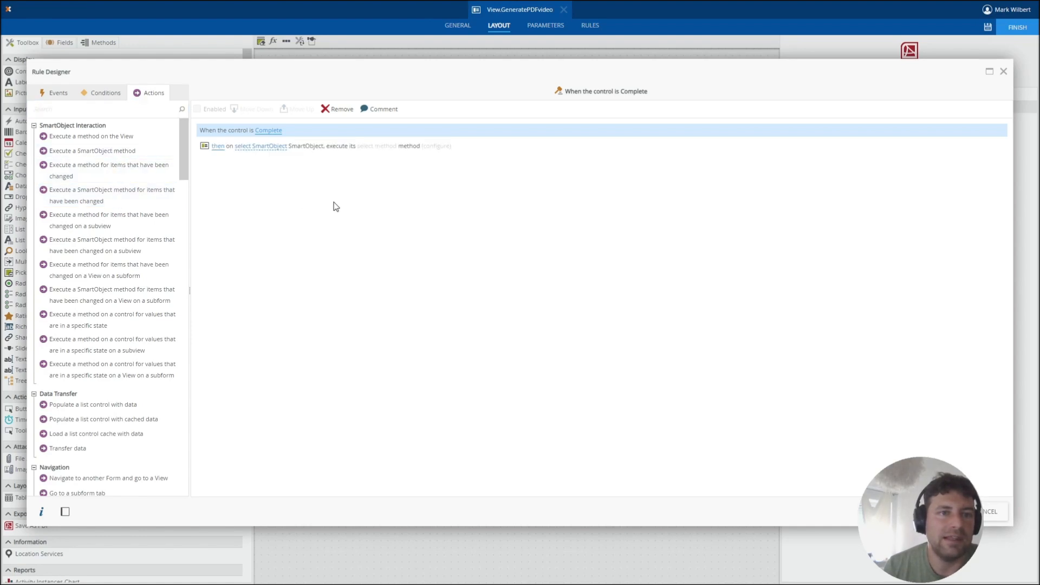
{"action": "left_click", "coordinate": [253, 146]}
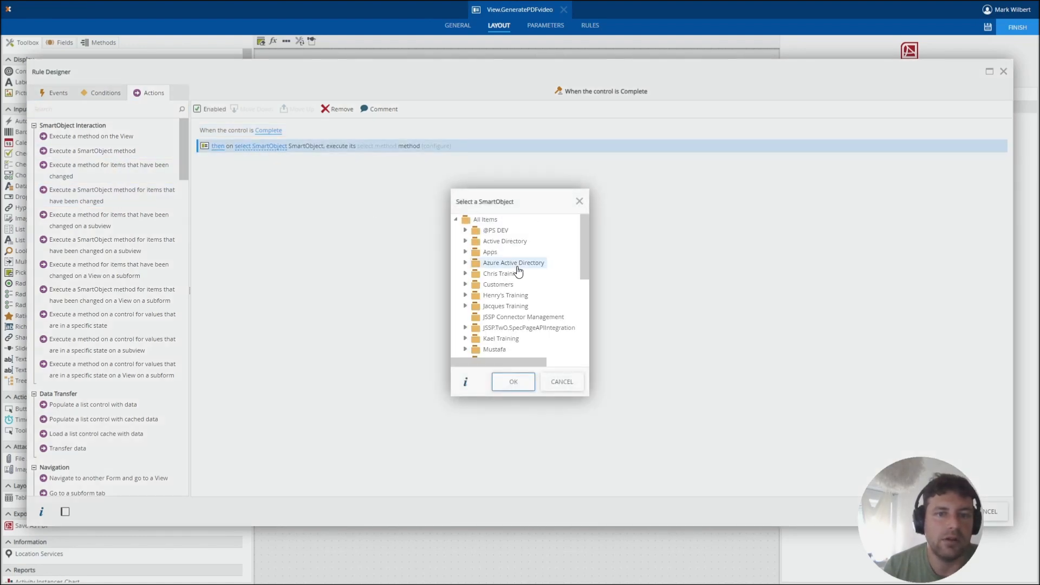
{"action": "scroll", "coordinate": [544, 289], "scroll_direction": "down", "scroll_amount": 2}
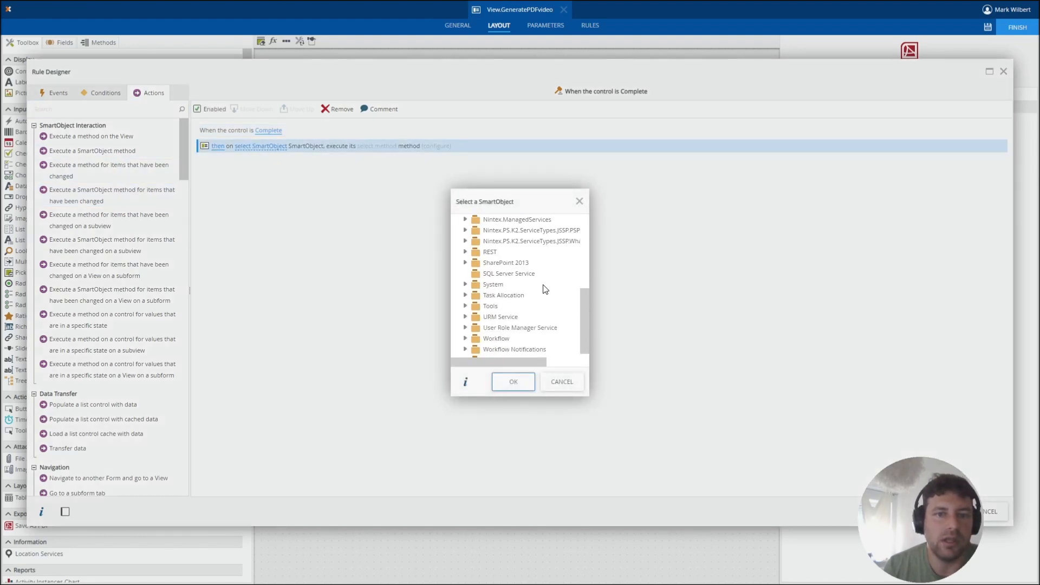
{"action": "left_click", "coordinate": [466, 285]}
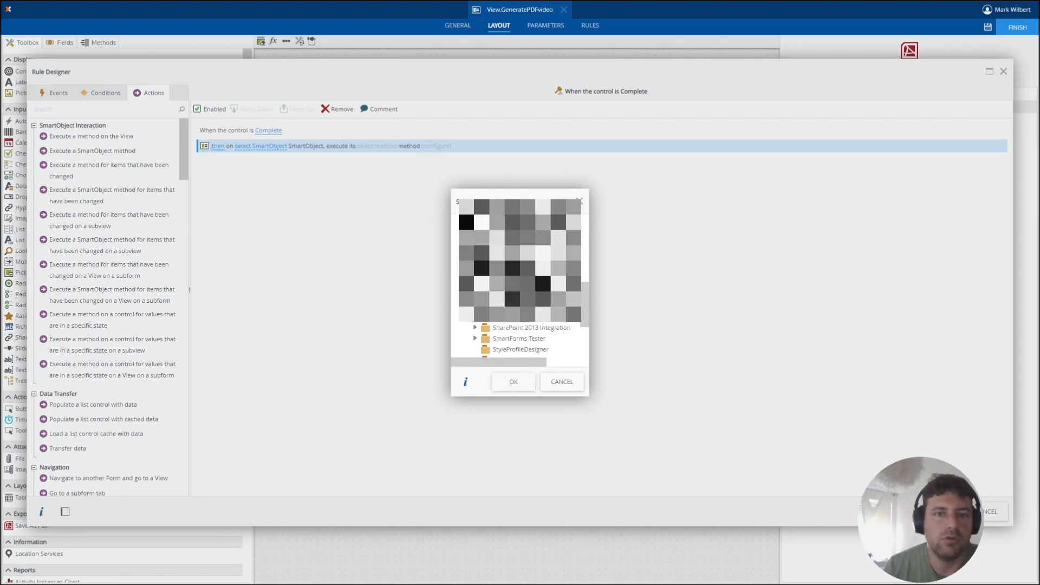
{"action": "left_click", "coordinate": [476, 273]}
{"action": "left_click", "coordinate": [485, 296]}
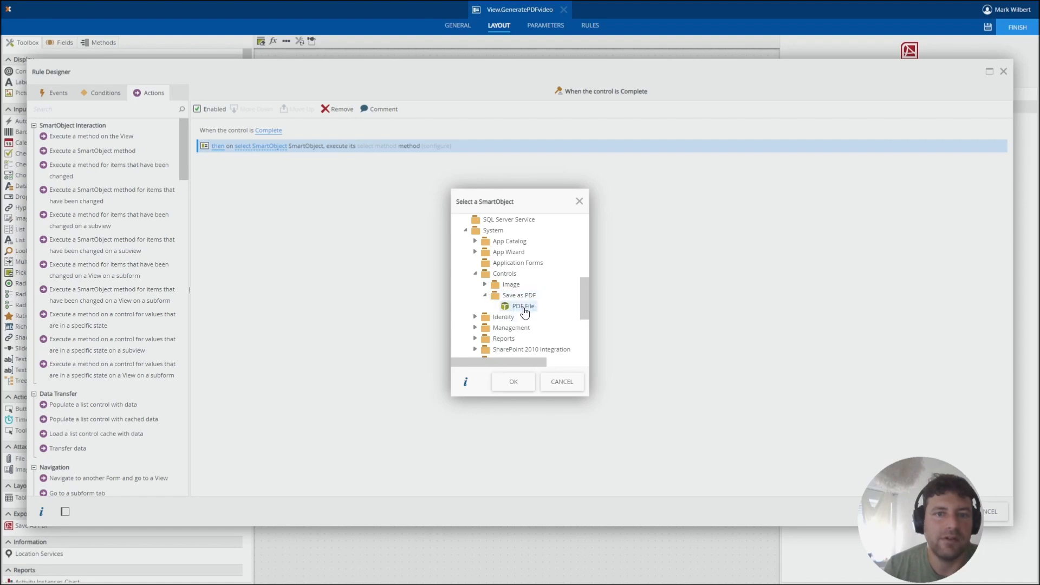
{"action": "left_click", "coordinate": [522, 307]}
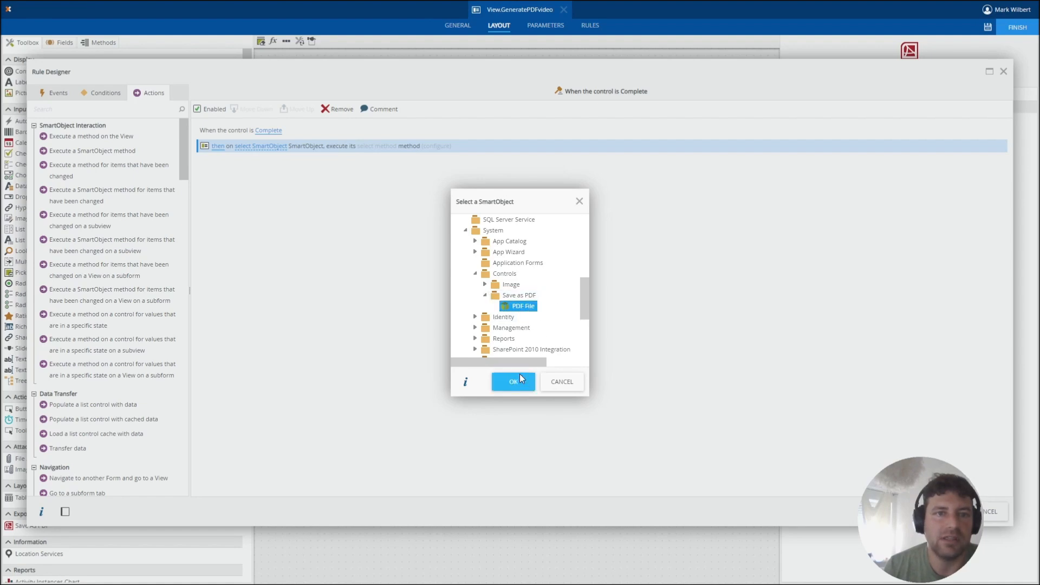
{"action": "left_click", "coordinate": [520, 378]}
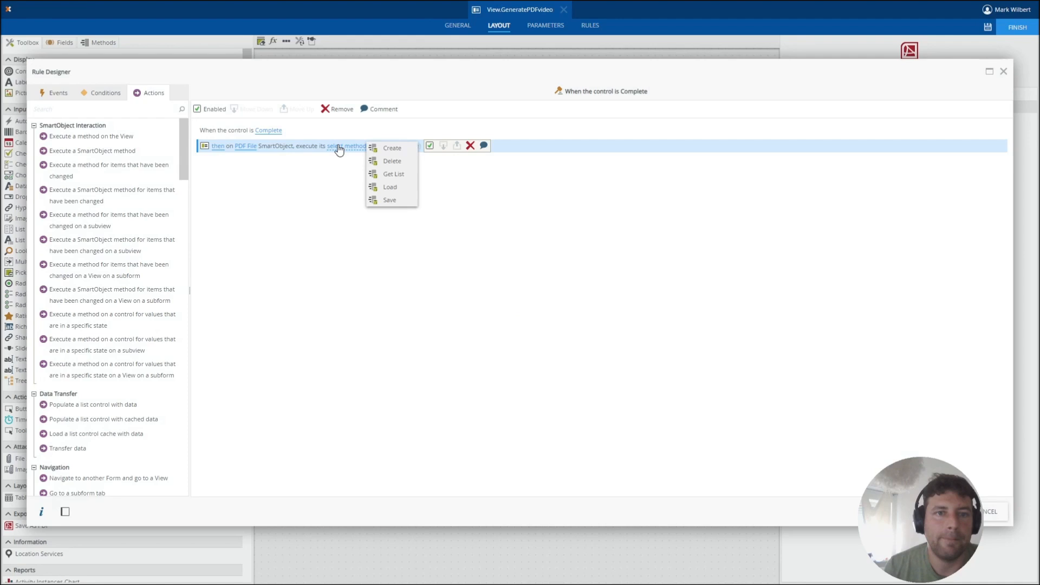
{"action": "left_click", "coordinate": [405, 189]}
Map Save As PDF to the Load method's ID input and the returned PDF to File Attachment, and save the rule and view.
{"action": "left_click", "coordinate": [382, 147]}
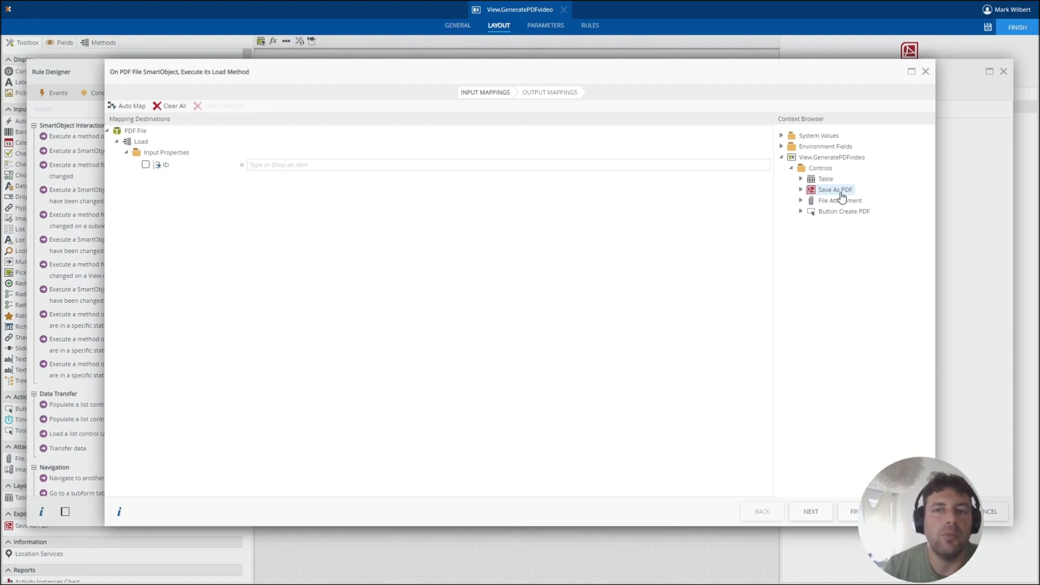
{"action": "left_click_drag", "start_coordinate": [828, 198], "coordinate": [549, 164]}
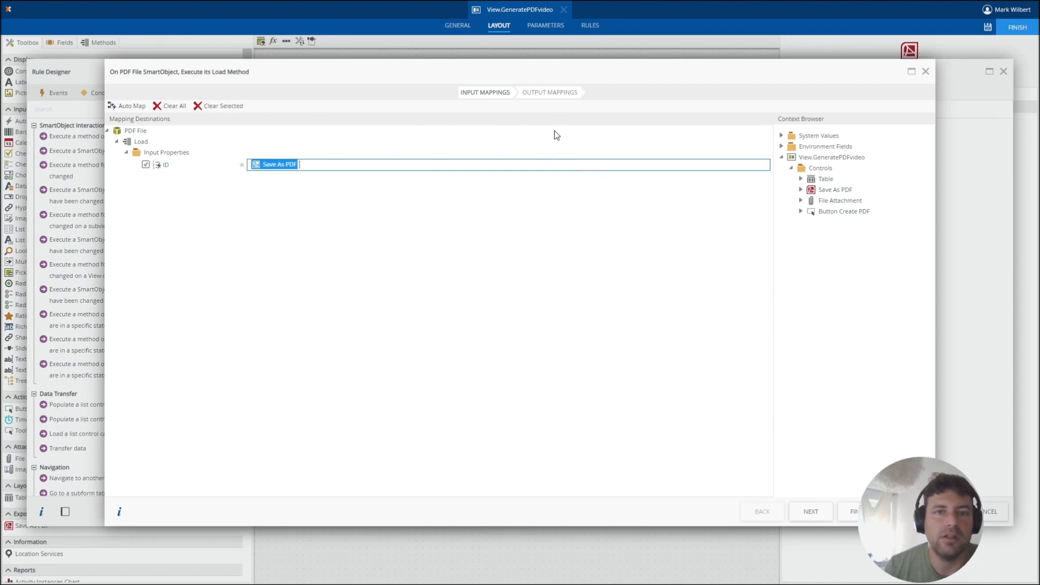
{"action": "left_click", "coordinate": [558, 95]}
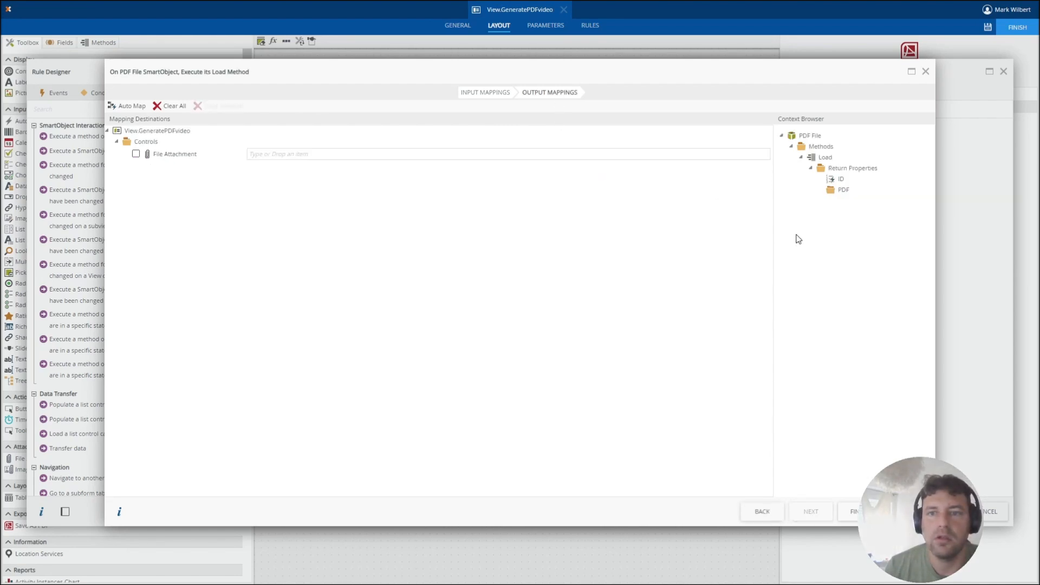
{"action": "left_click_drag", "start_coordinate": [843, 196], "coordinate": [481, 157]}
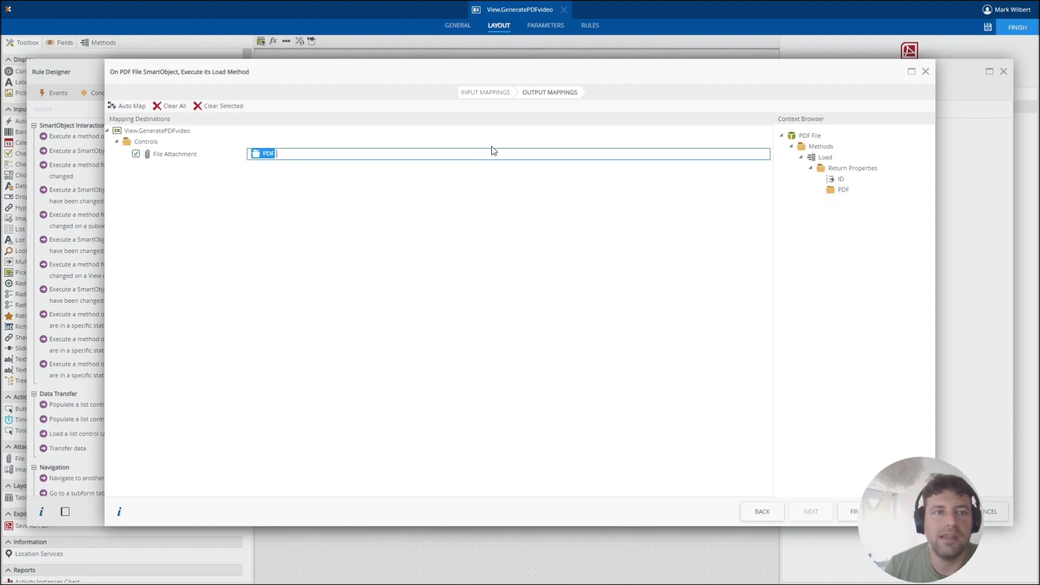
{"action": "left_click", "coordinate": [854, 512]}
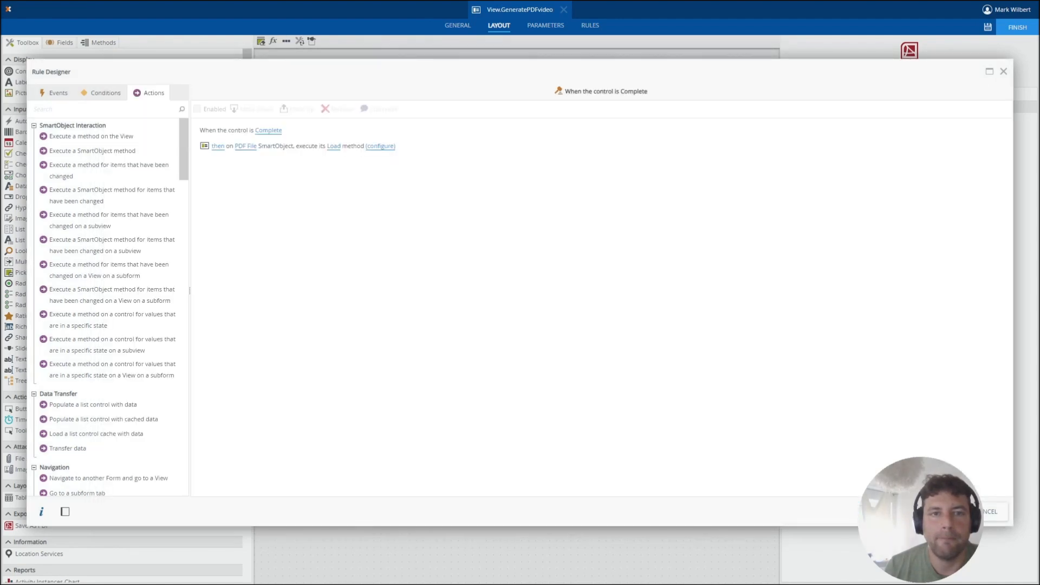
{"action": "left_click", "coordinate": [943, 511]}
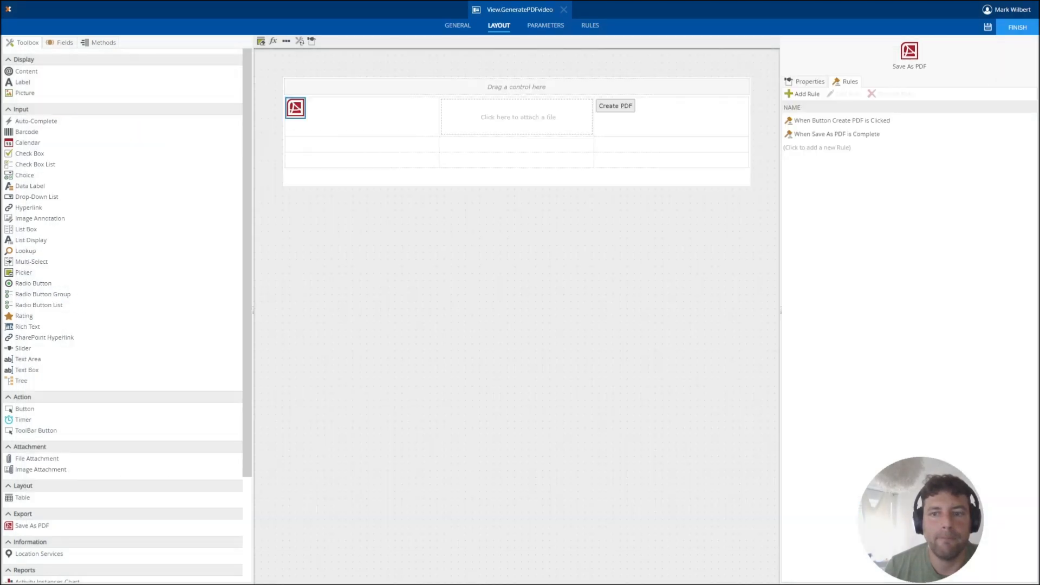
{"action": "left_click", "coordinate": [989, 28]}
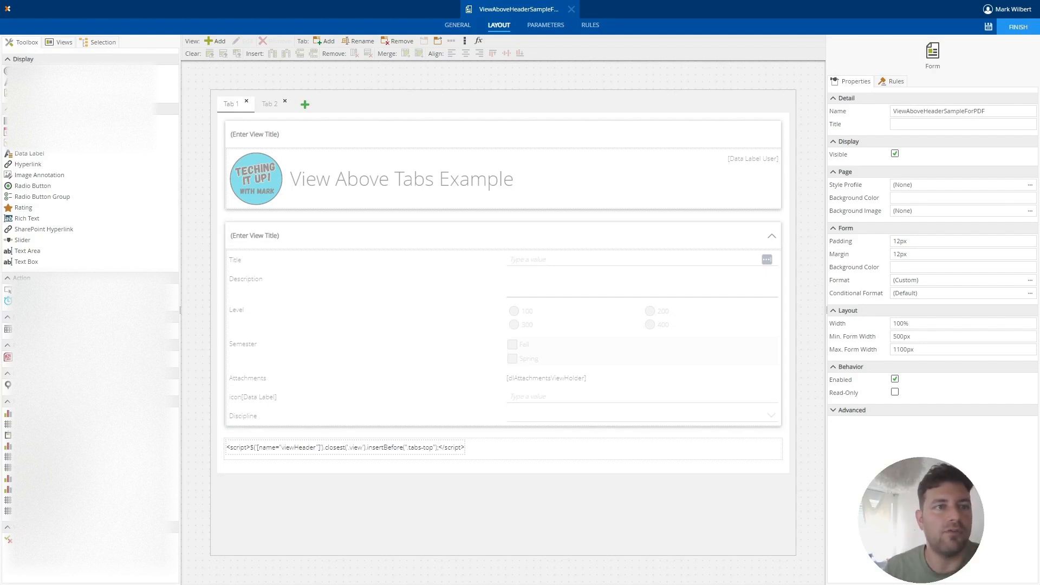
Place View.GeneratePDFvideo from the PrintPDF category below the existing views on Tab 1 of the ViewAboveHeaderSampleForPDF form and save the form.
{"action": "left_click", "coordinate": [61, 43]}
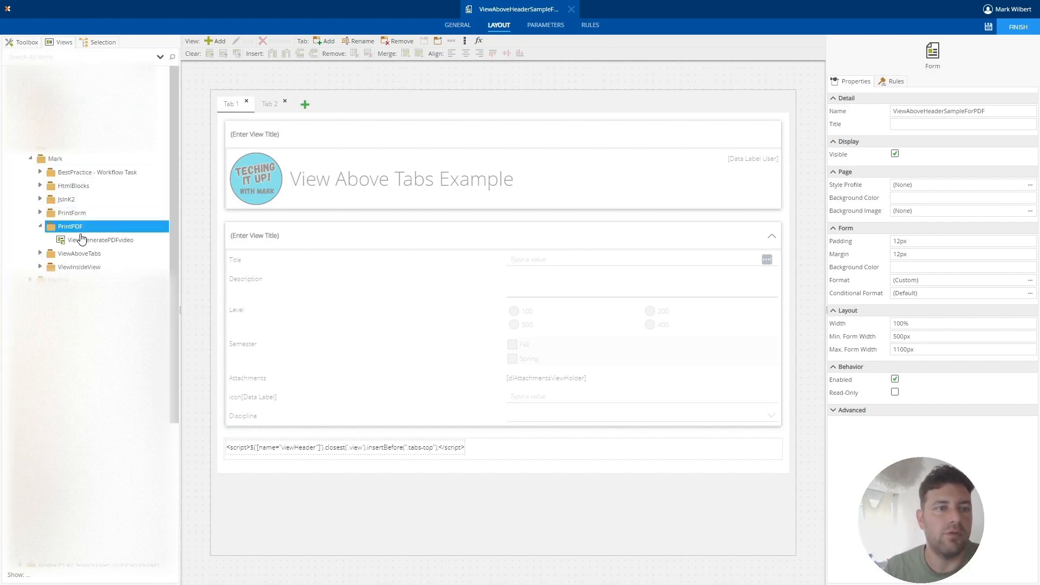
{"action": "left_click_drag", "start_coordinate": [77, 246], "coordinate": [425, 491]}
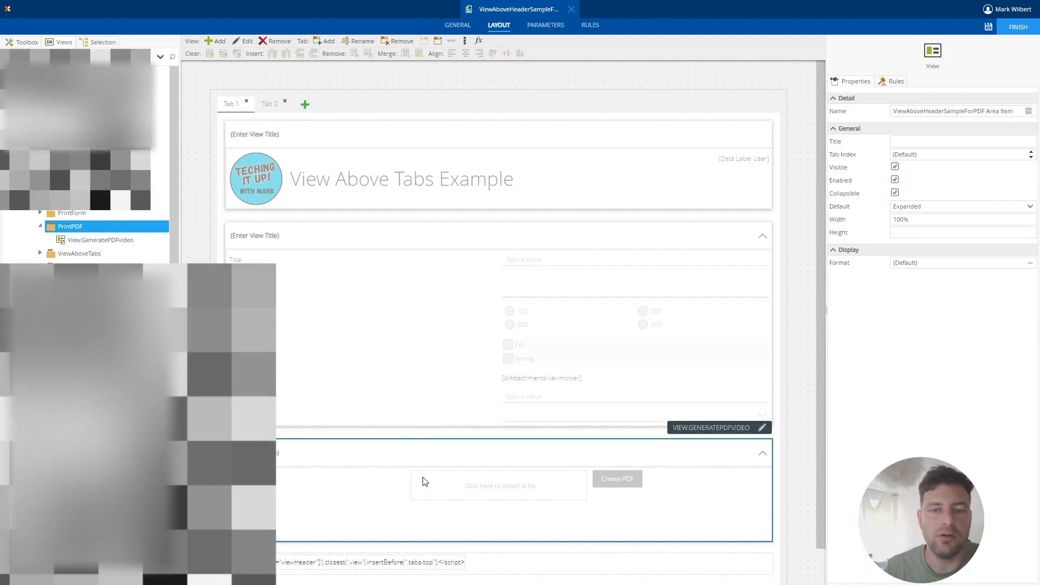
{"action": "left_click", "coordinate": [988, 28]}
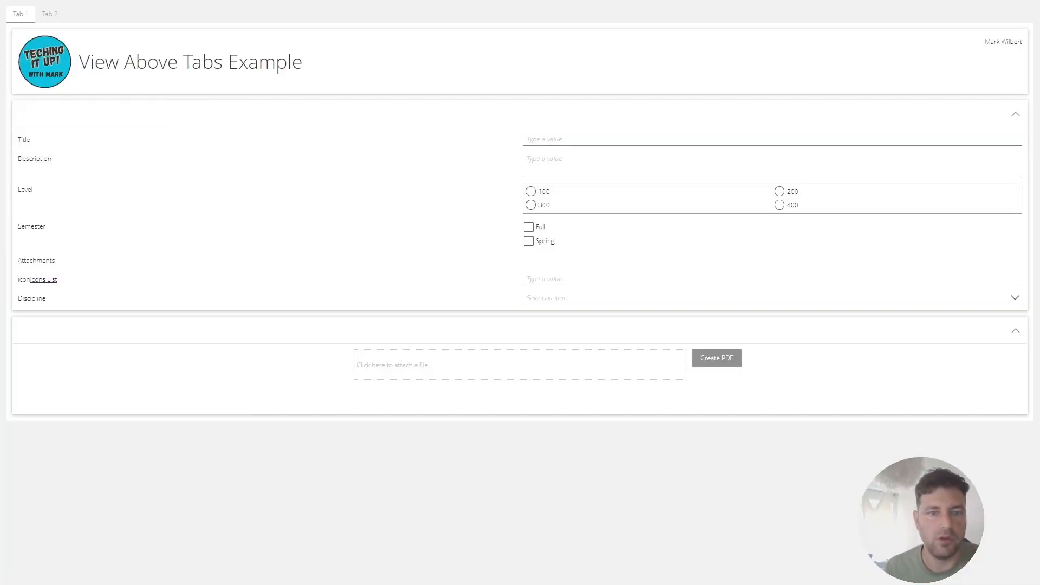
Generate the PDF on the running form and open the resulting file from the attachment control.
{"action": "left_click", "coordinate": [722, 363]}
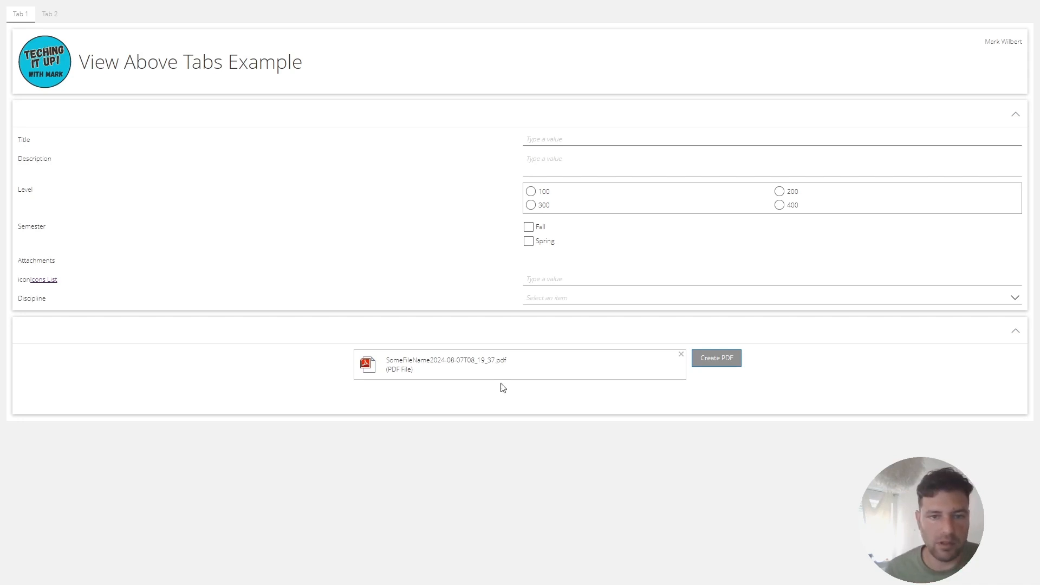
{"action": "left_click", "coordinate": [498, 361]}
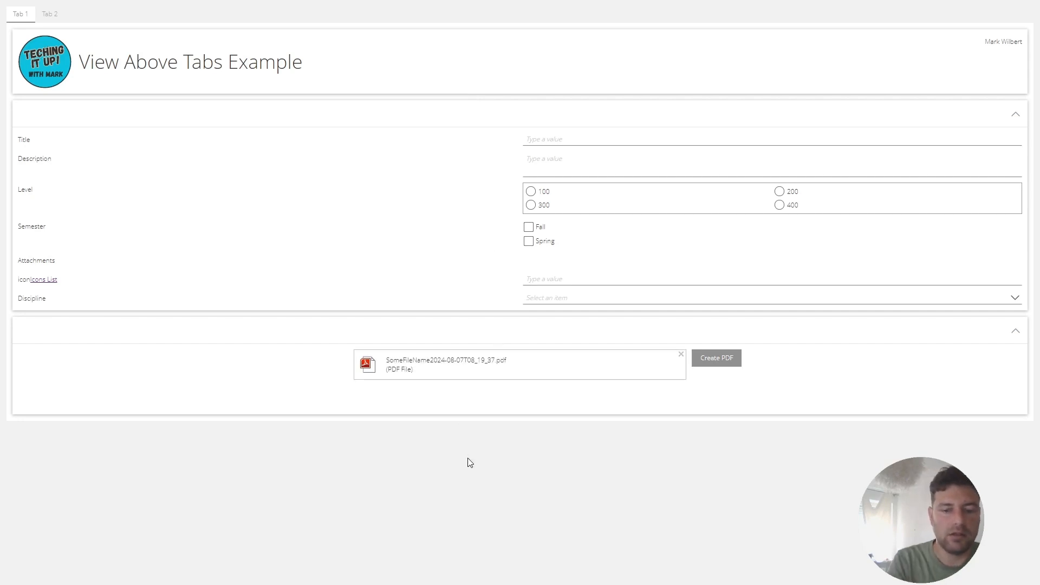
Inspect the file attachment control in the browser's developer tools and copy the value of its name attribute.
{"action": "key", "text": "F12"}
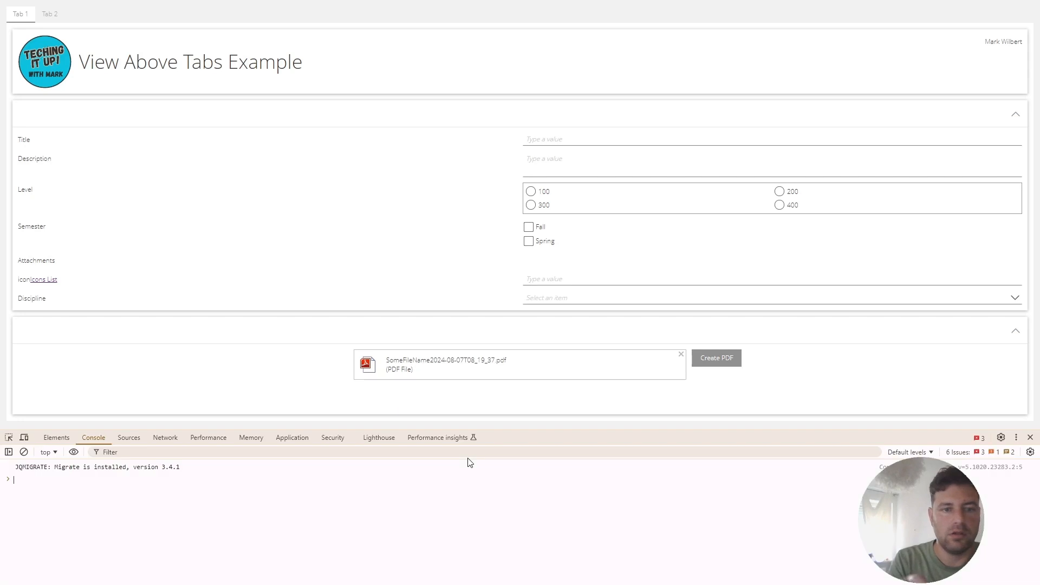
{"action": "left_click_drag", "start_coordinate": [496, 432], "coordinate": [492, 382]}
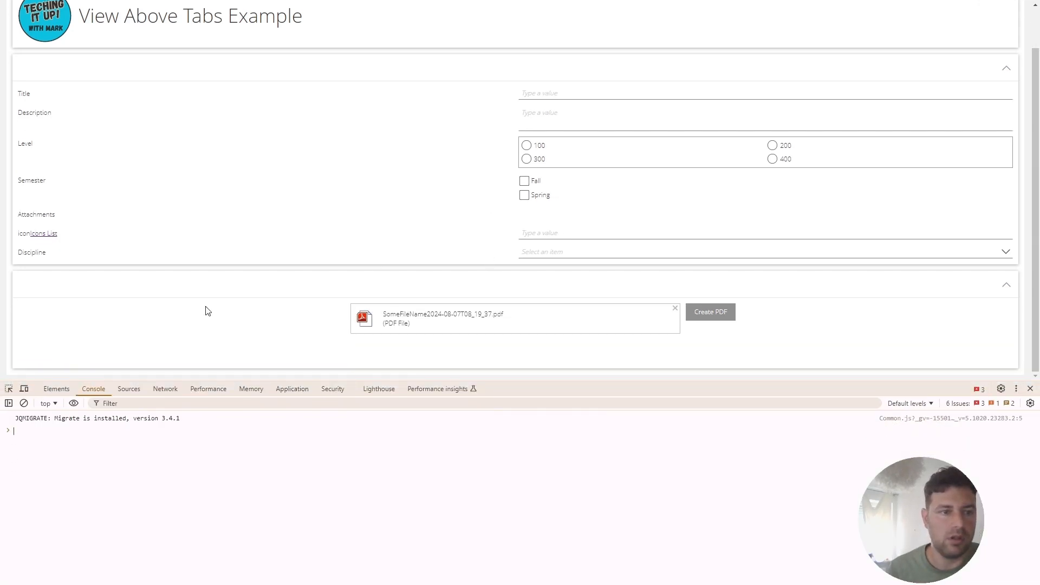
{"action": "left_click", "coordinate": [9, 389]}
{"action": "left_click", "coordinate": [552, 315]}
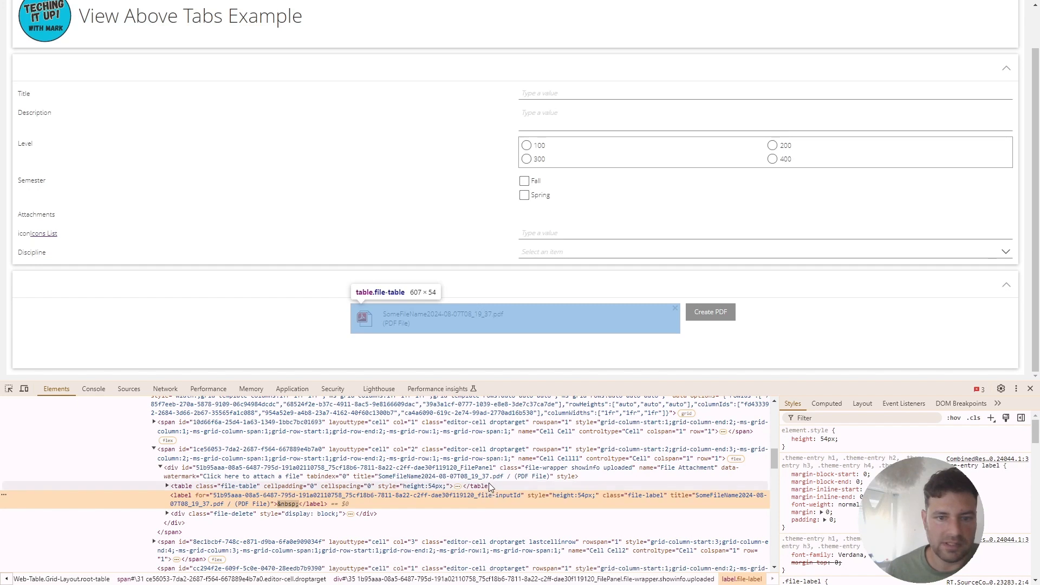
{"action": "left_click", "coordinate": [680, 467]}
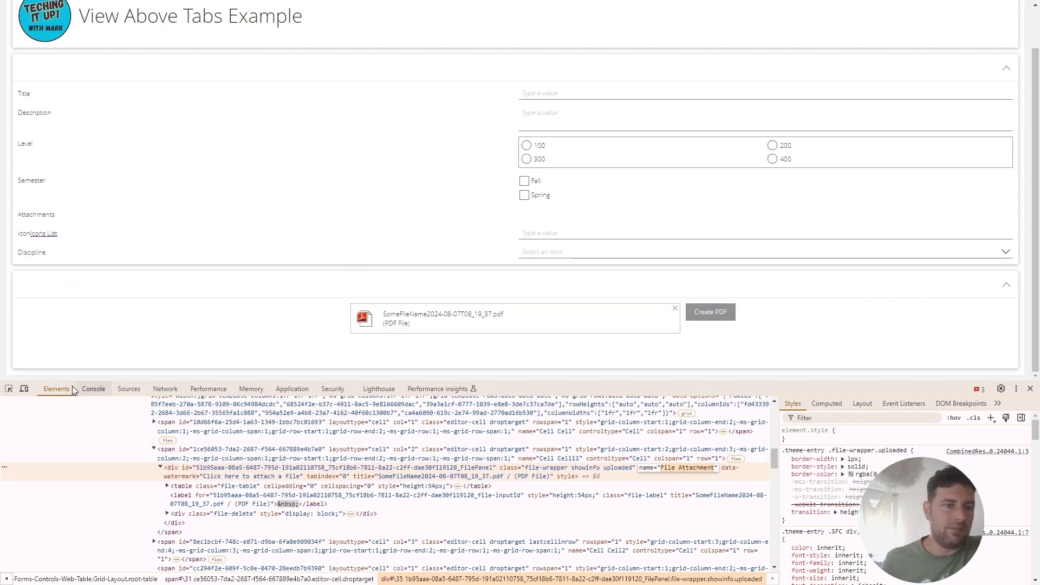
Run $("[name='File Attachment']") in the browser console to select the attachment control by its name.
{"action": "left_click", "coordinate": [94, 390]}
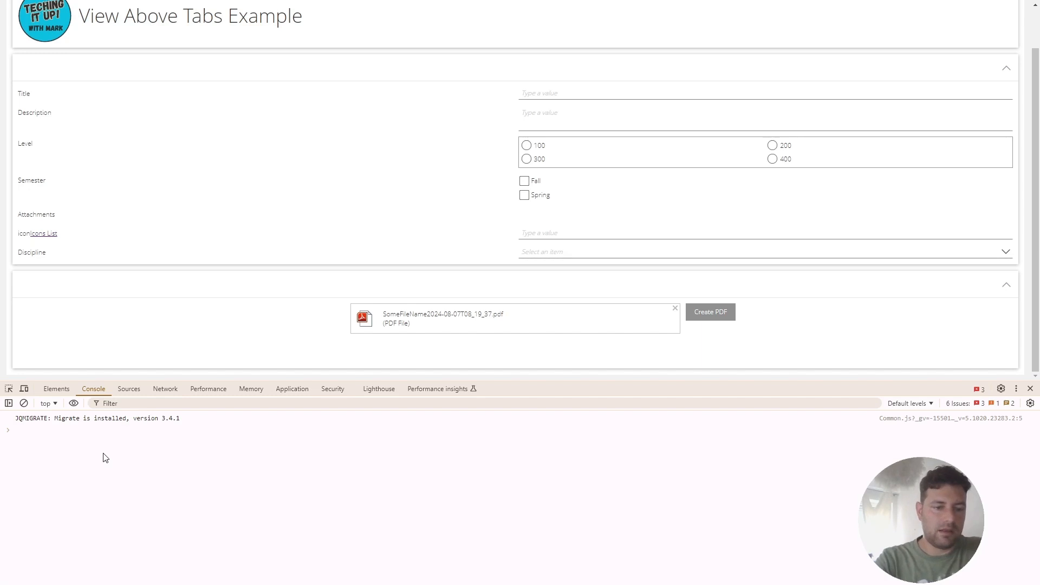
{"action": "type", "text": "$"}
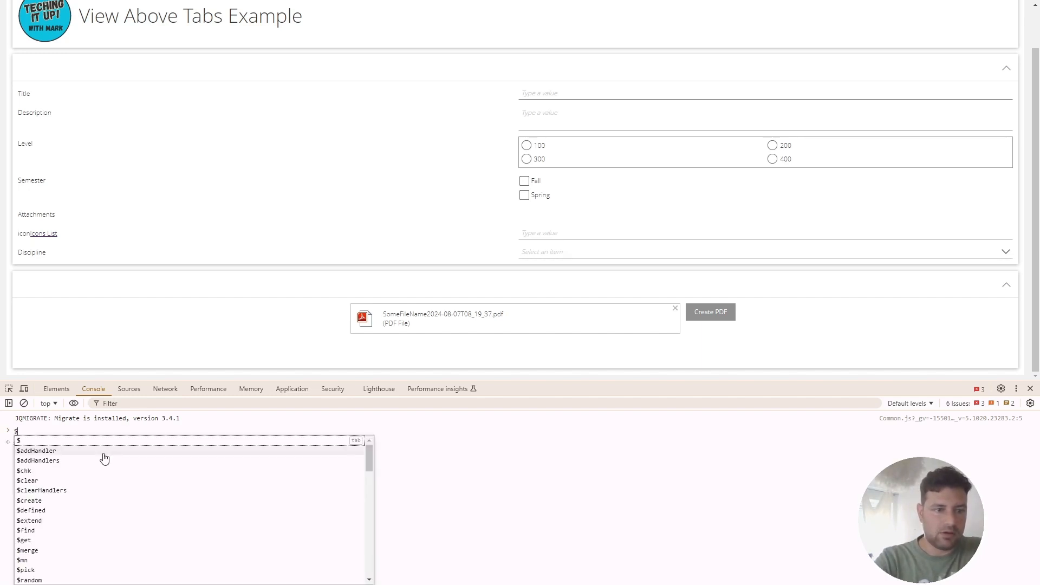
{"action": "type", "text": "("}
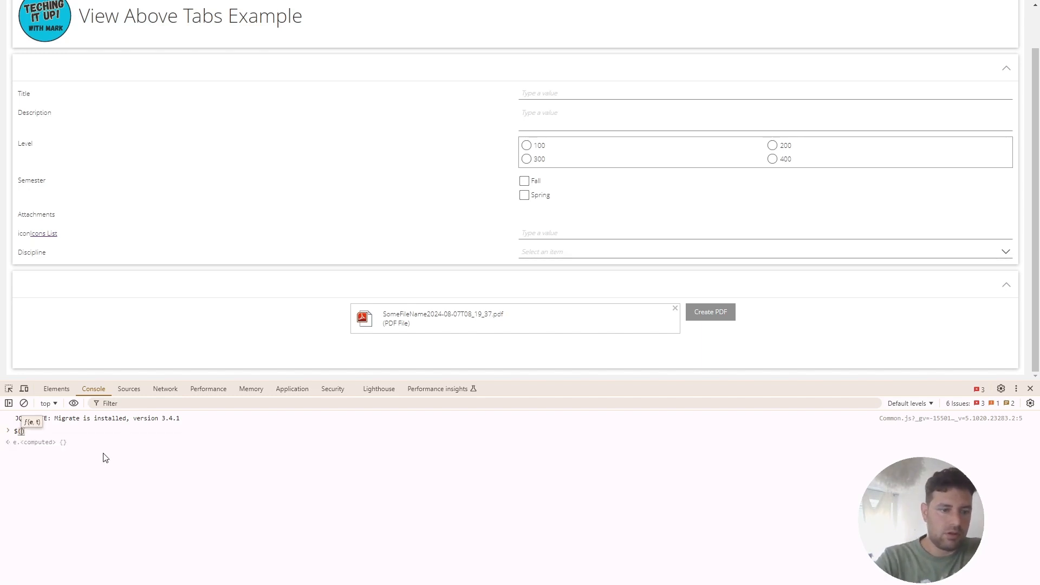
{"action": "type", "text": "'"}
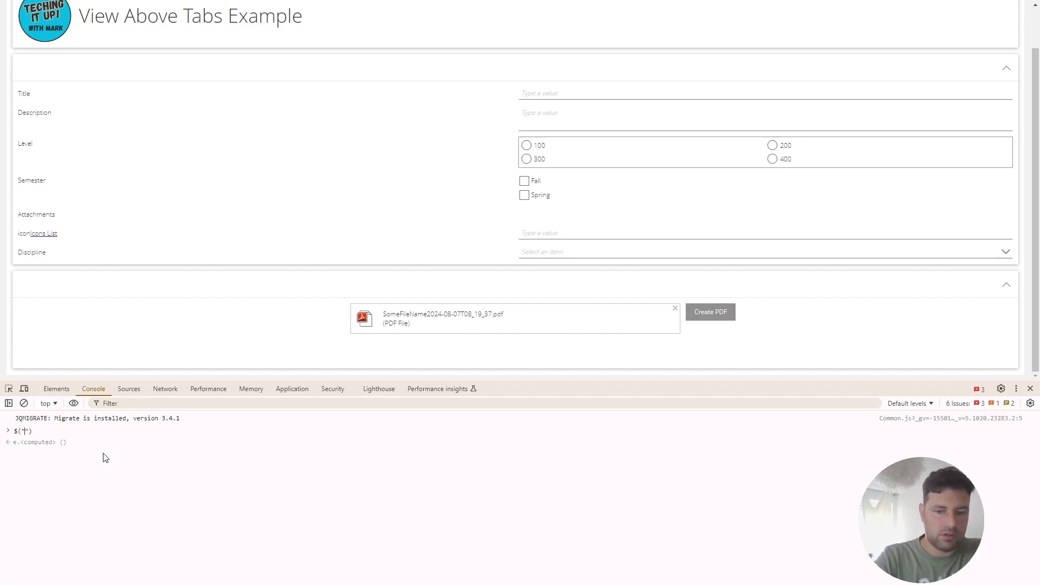
{"action": "type", "text": "["}
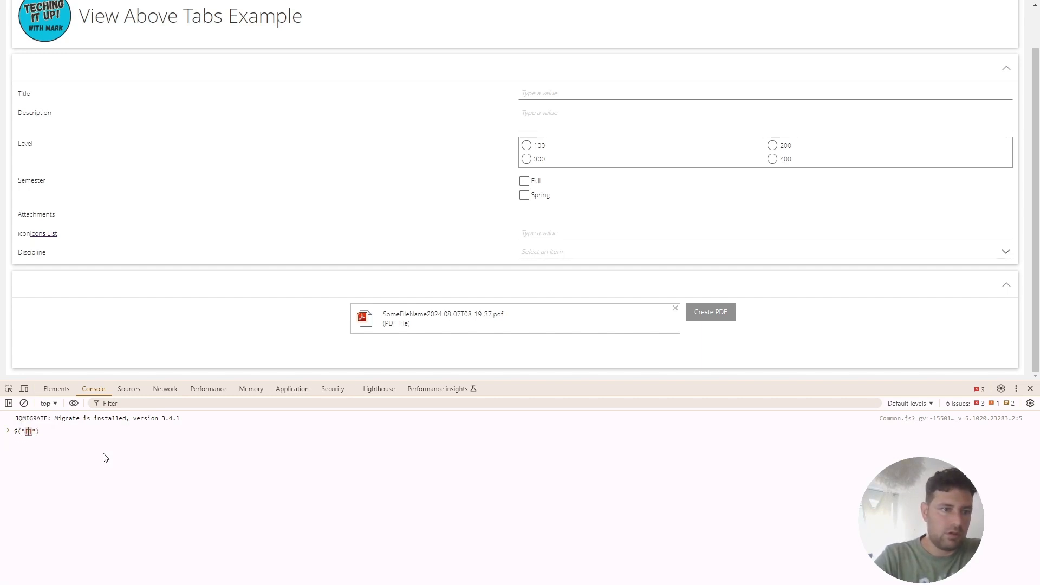
{"action": "type", "text": "name="}
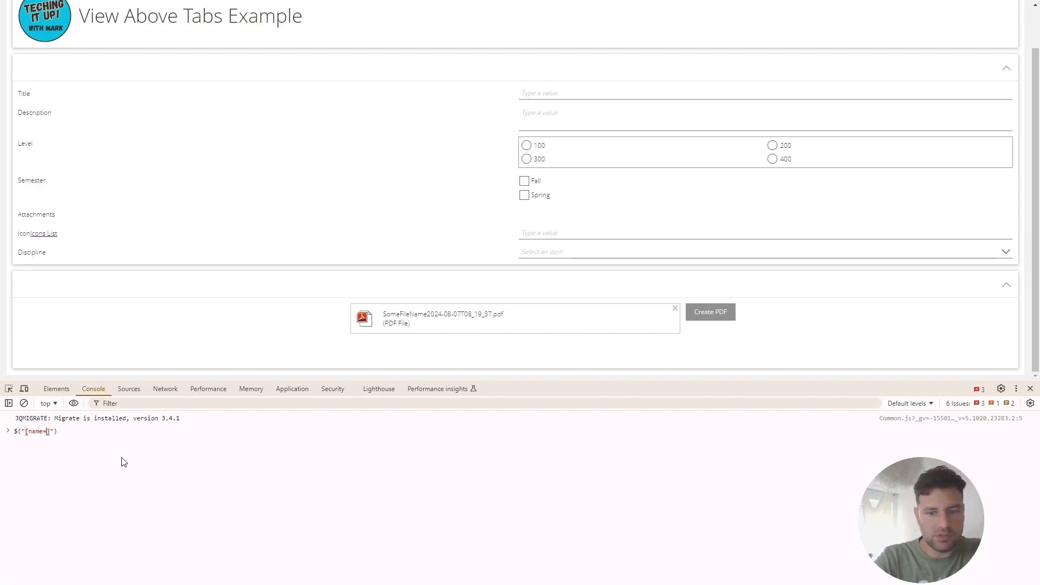
{"action": "type", "text": "'"}
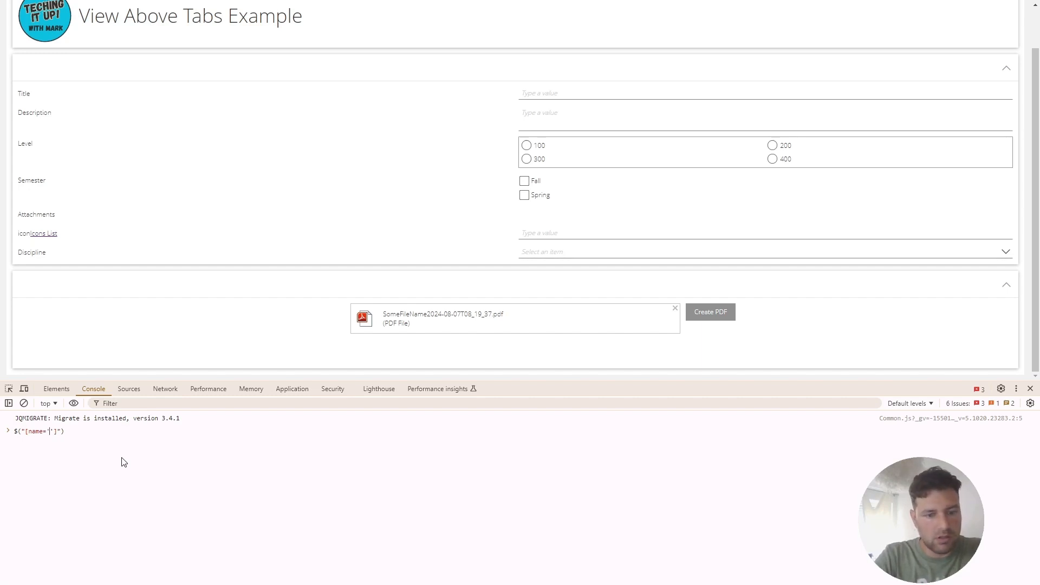
{"action": "type", "text": "File Attachment"}
{"action": "key", "text": "Return"}
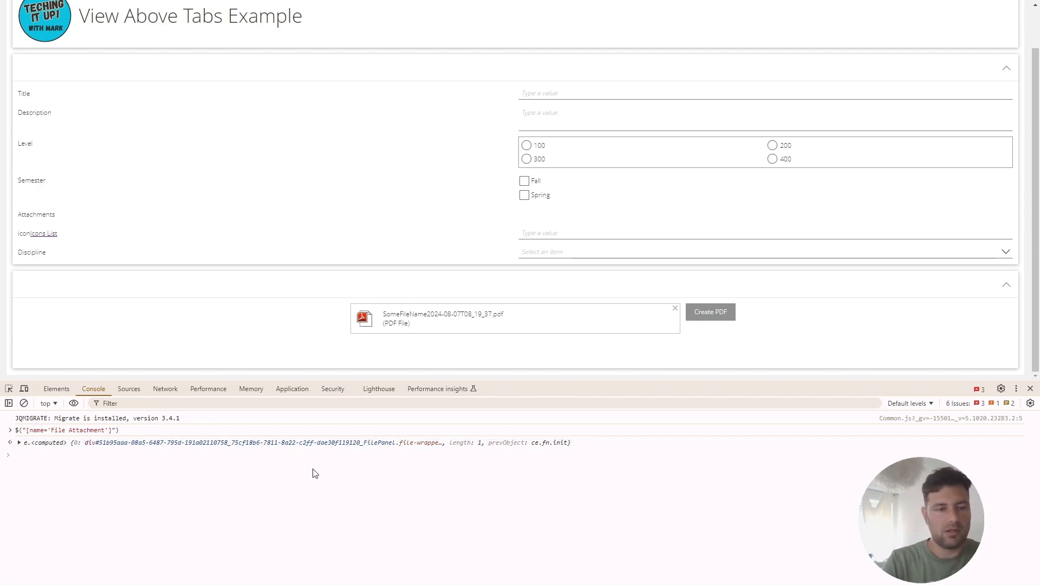
Run $("[name='File Attachment']").click() in the console and copy that command.
{"action": "key", "text": "Up"}
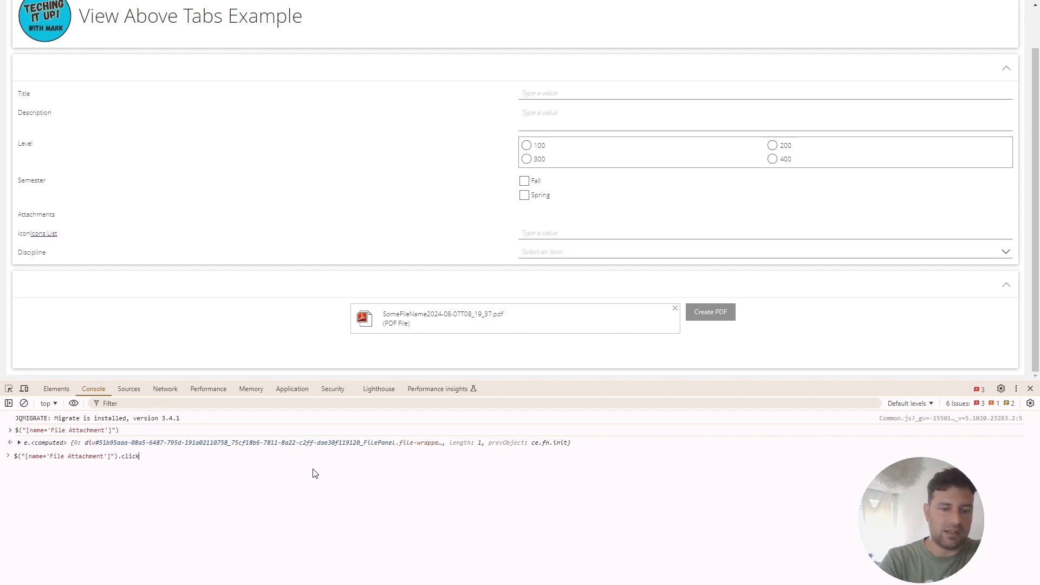
{"action": "type", "text": ".click()"}
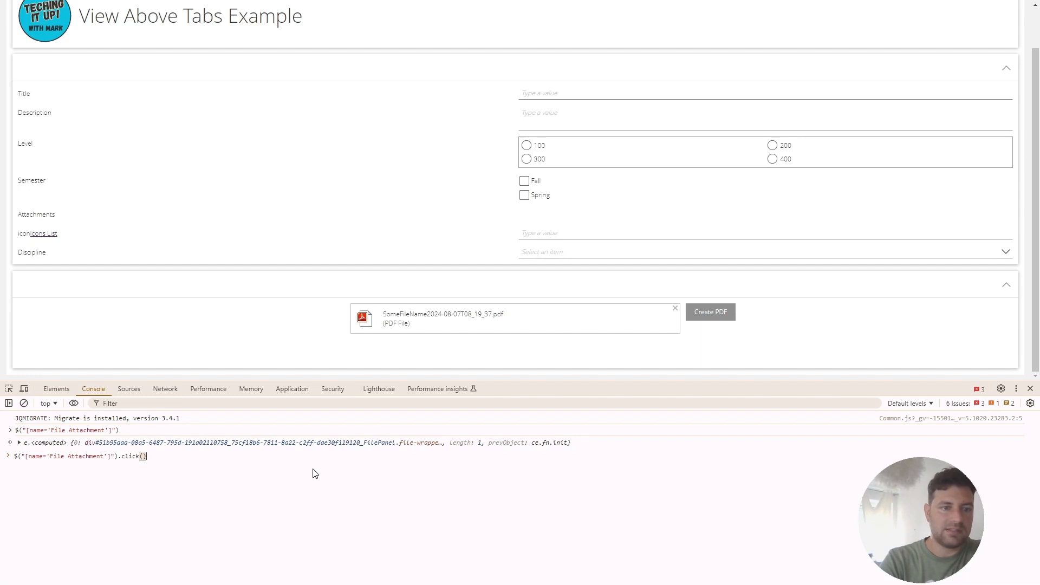
{"action": "key", "text": "Return"}
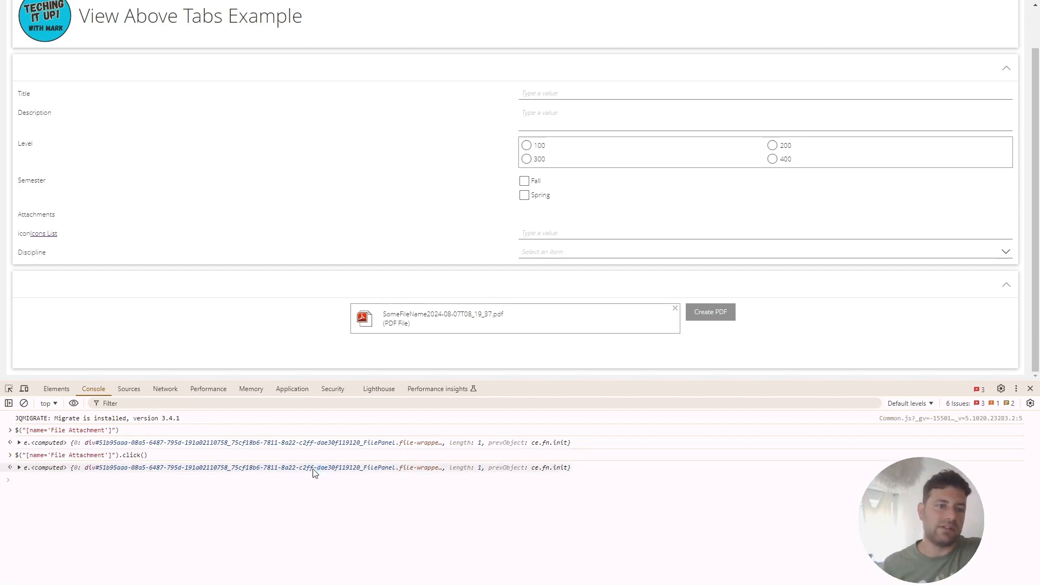
{"action": "left_click_drag", "start_coordinate": [152, 458], "coordinate": [17, 460]}
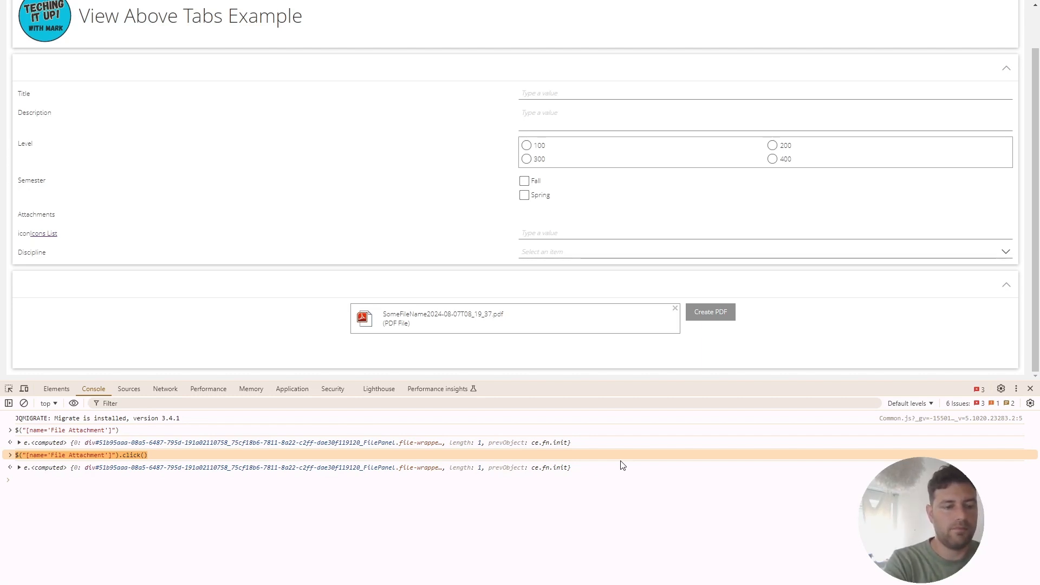
Switch to K2 Designer and open View.GeneratePDFvideo for editing.
{"action": "key", "text": "alt+Tab"}
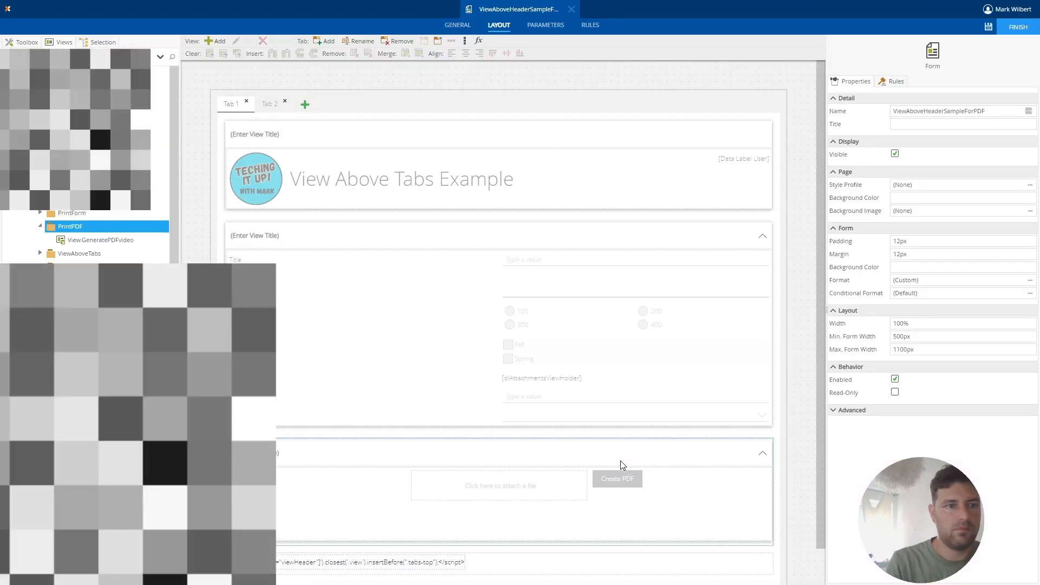
{"action": "scroll", "coordinate": [446, 432], "scroll_direction": "down", "scroll_amount": 1}
{"action": "left_click", "coordinate": [459, 452]}
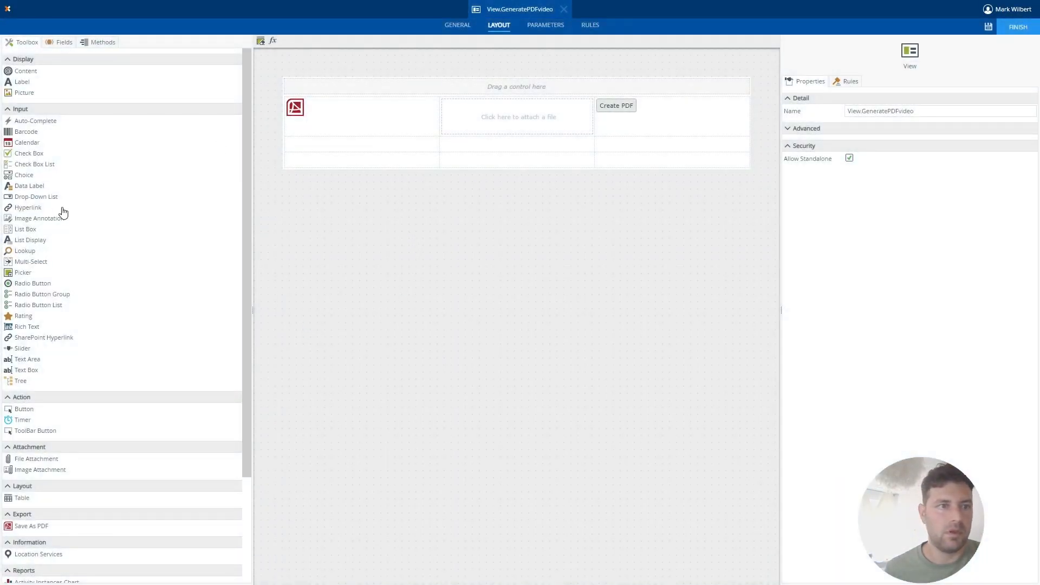
Add a data label named Data Label Script below the Save As PDF control, with Literal enabled and Prevent XSS disabled.
{"action": "left_click_drag", "start_coordinate": [21, 188], "coordinate": [323, 145]}
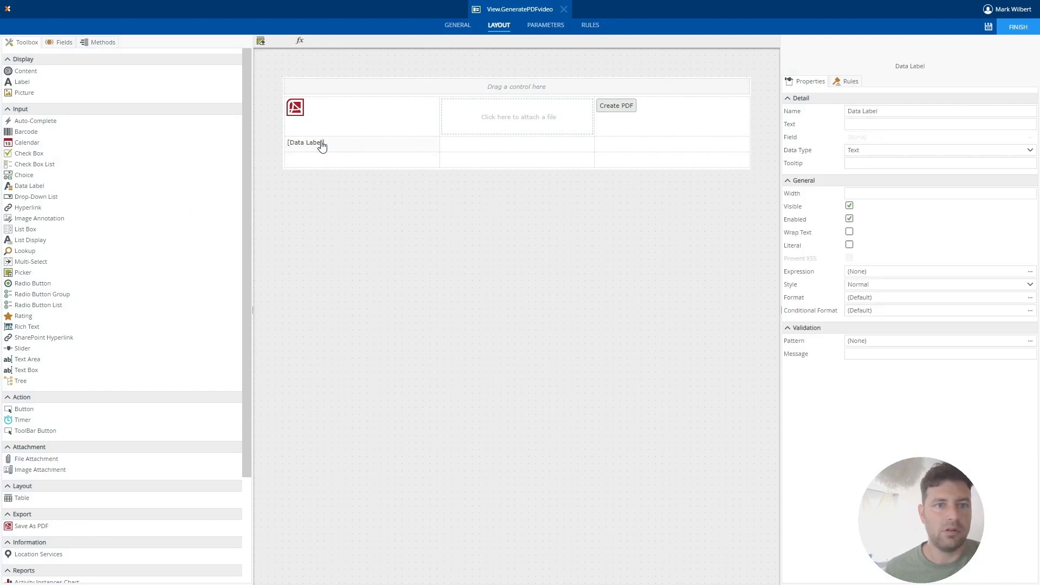
{"action": "left_click", "coordinate": [898, 109]}
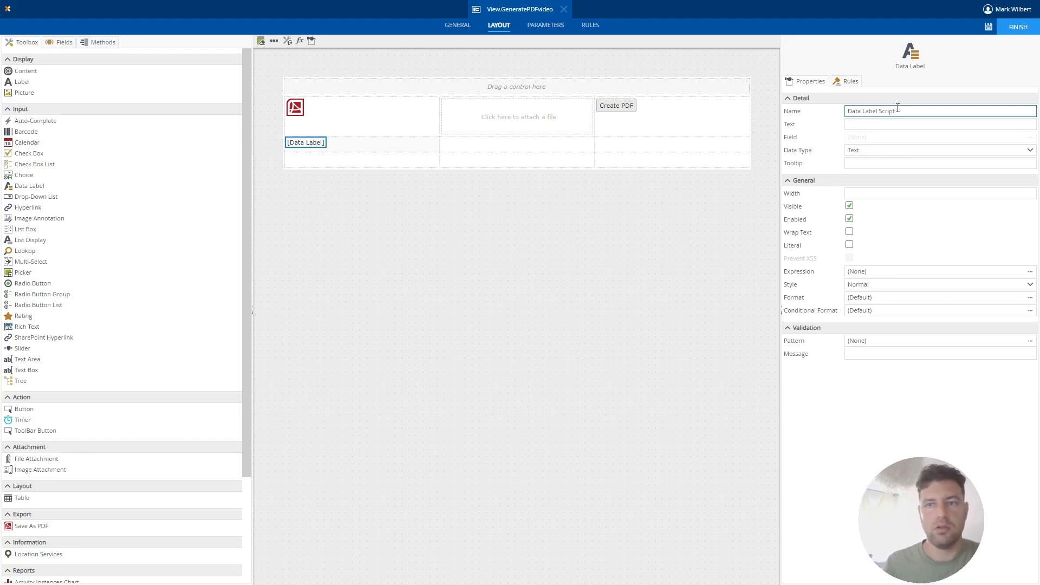
{"action": "left_click", "coordinate": [850, 245]}
{"action": "left_click", "coordinate": [849, 259]}
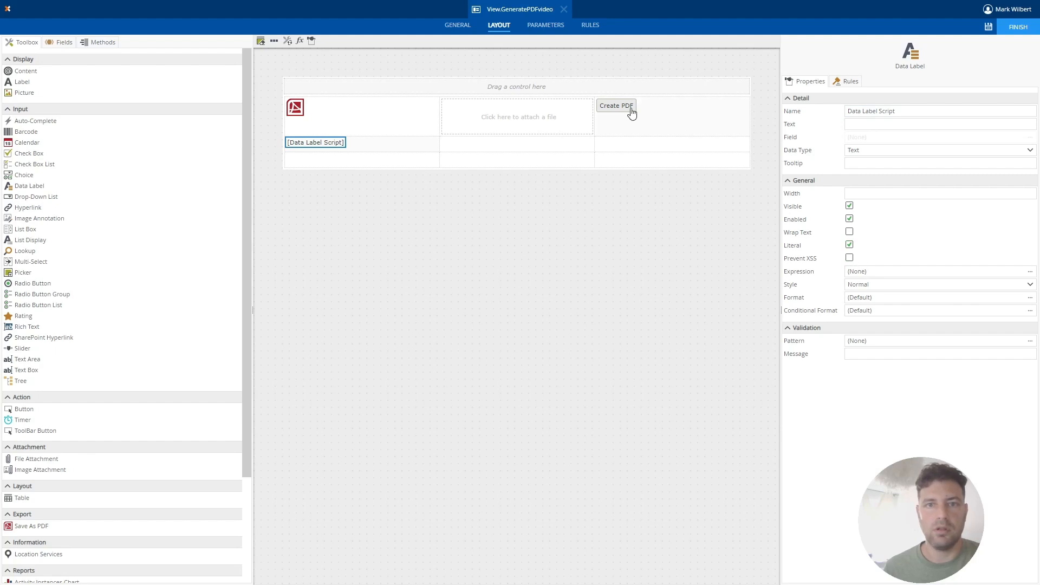
Add two Transfer data actions after the Load action in the When Save As PDF is Complete rule.
{"action": "left_click", "coordinate": [295, 111]}
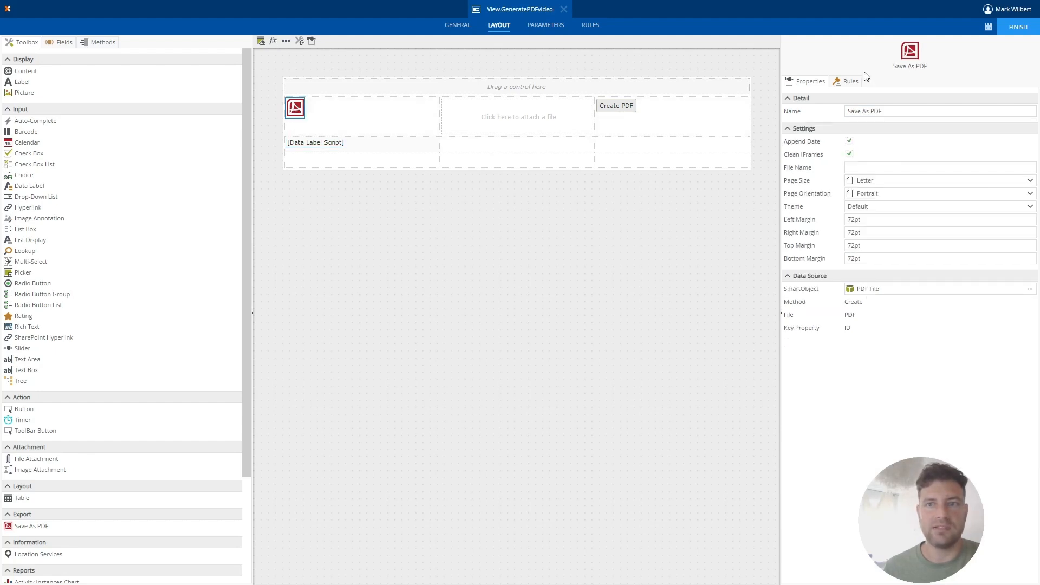
{"action": "left_click", "coordinate": [851, 81]}
{"action": "double_click", "coordinate": [850, 118]}
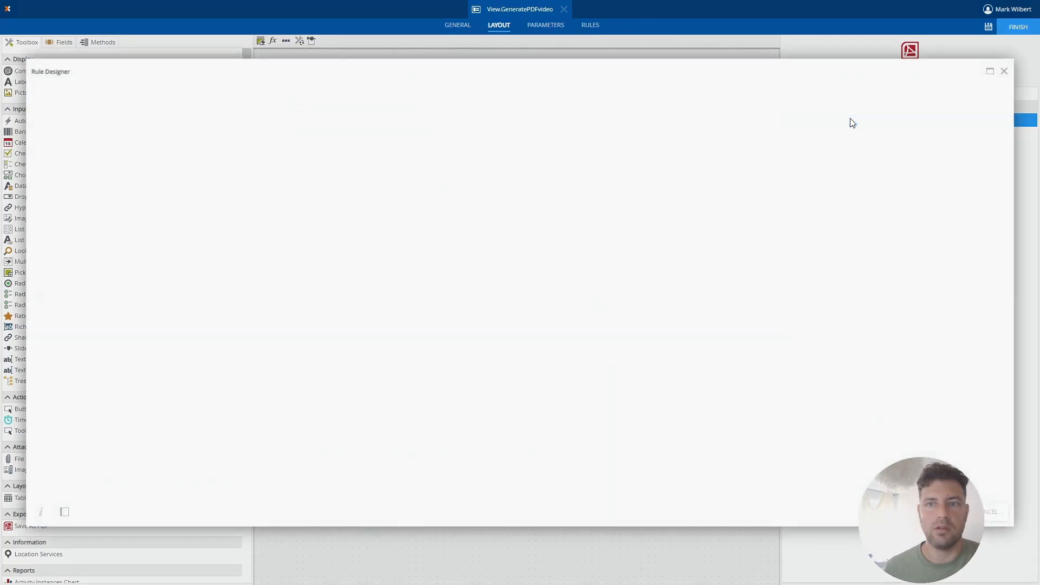
{"action": "left_click", "coordinate": [476, 322]}
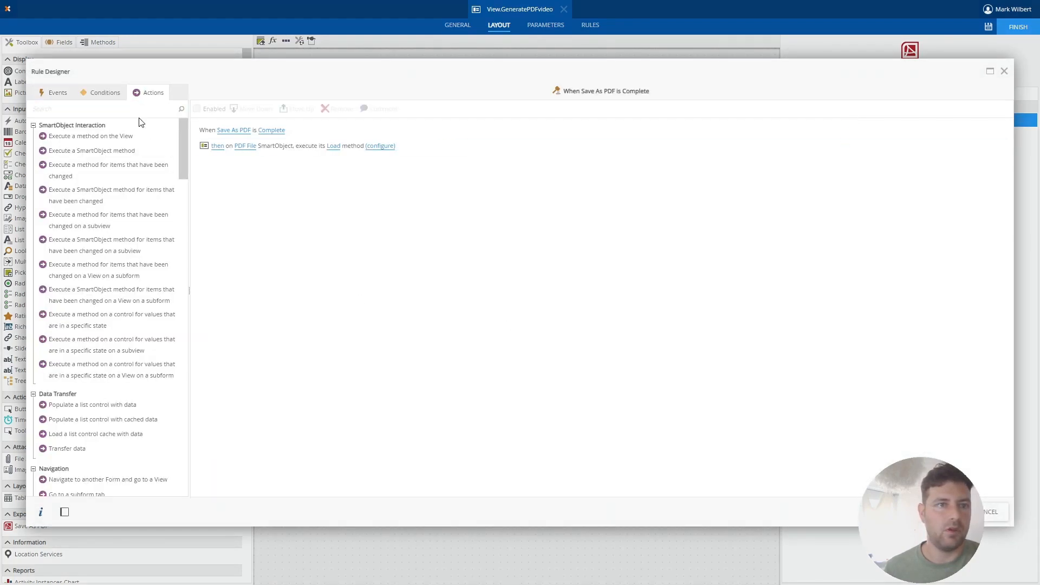
{"action": "left_click", "coordinate": [106, 111]}
{"action": "type", "text": "trans"}
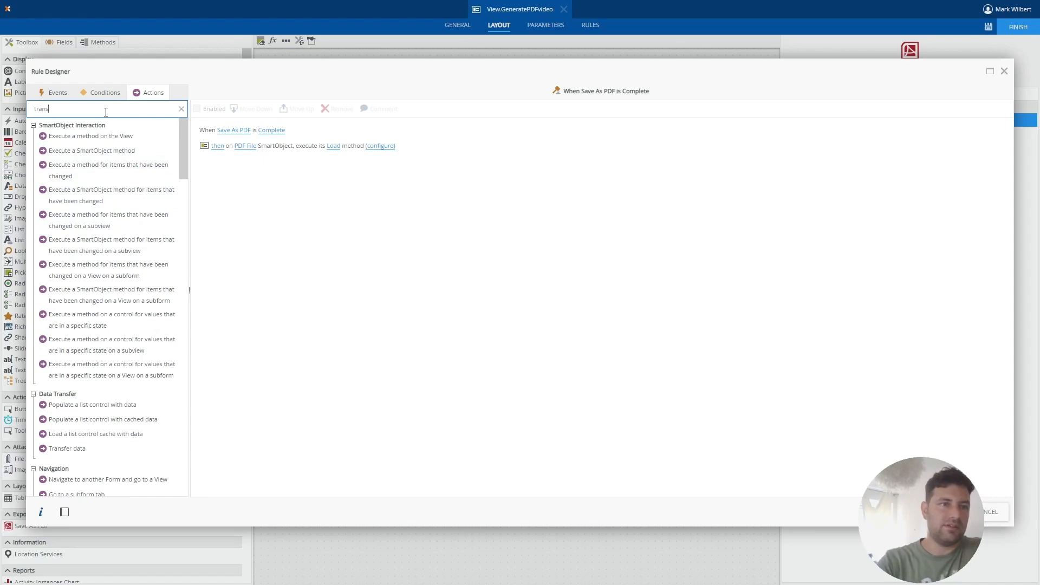
{"action": "left_click", "coordinate": [85, 138]}
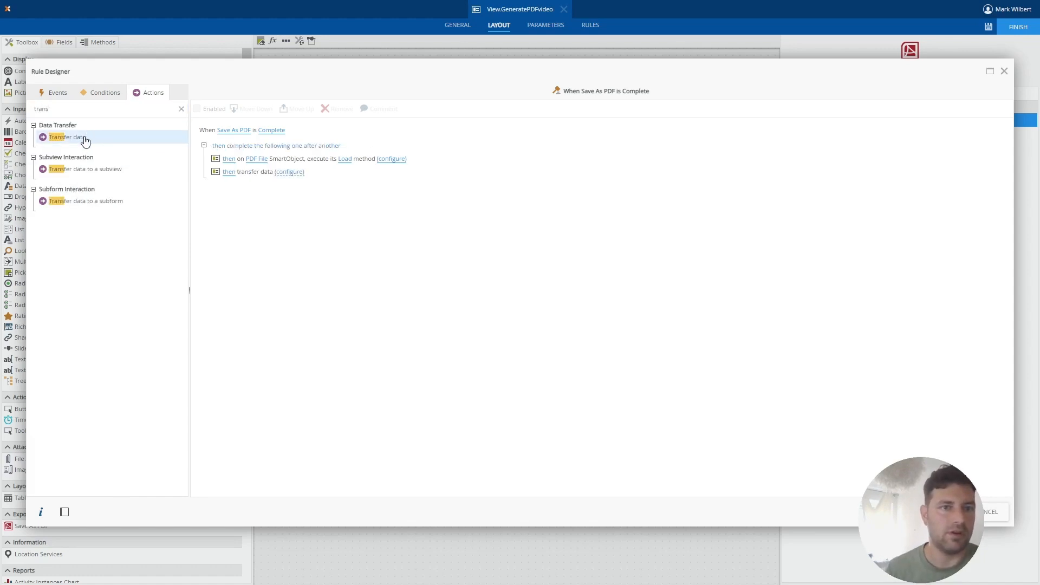
Configure the first Transfer data action to pass an empty value to Data Label Script.
{"action": "left_click", "coordinate": [289, 172]}
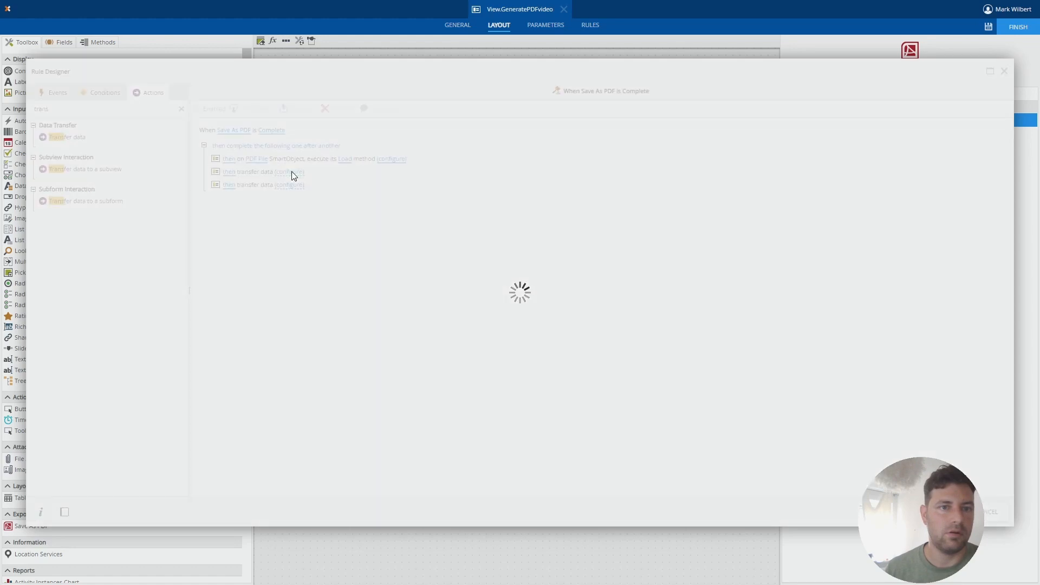
{"action": "left_click", "coordinate": [177, 155]}
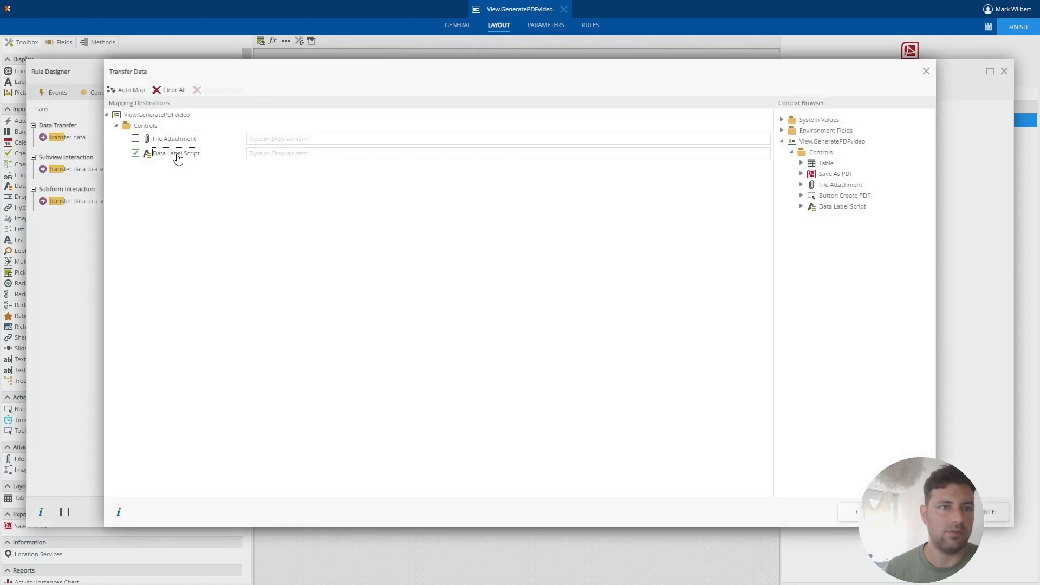
{"action": "left_click", "coordinate": [853, 512]}
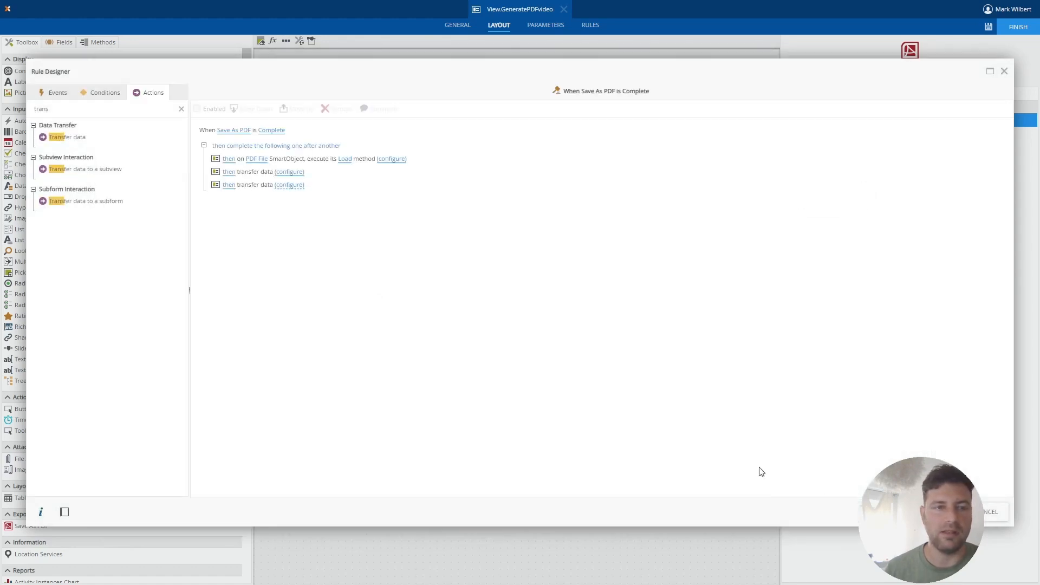
Configure the second Transfer data action to set Data Label Script to <script>$("[name='File Attachment']").click();</script> and save the rule.
{"action": "left_click", "coordinate": [280, 183]}
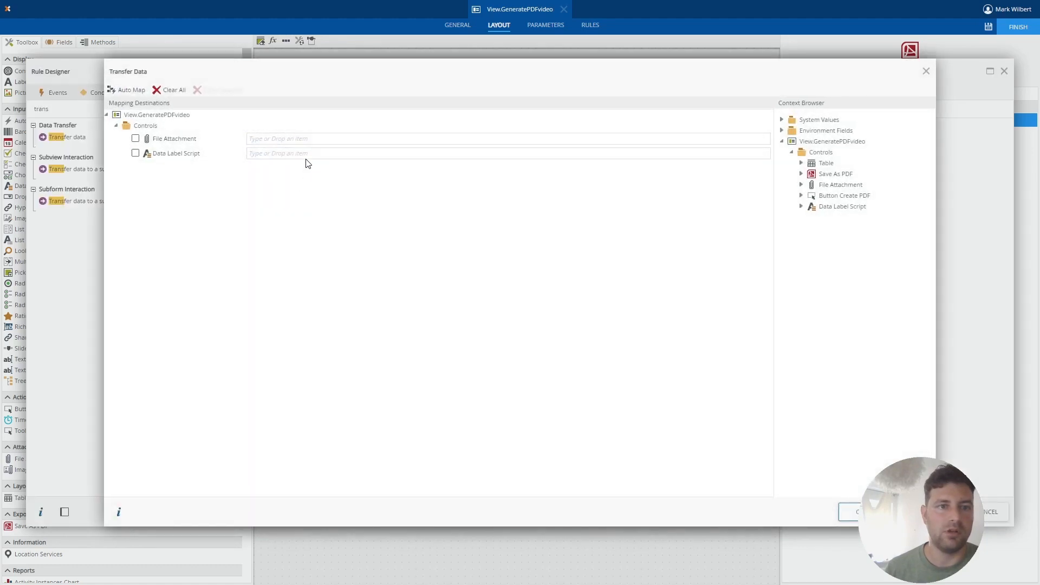
{"action": "left_click", "coordinate": [308, 156]}
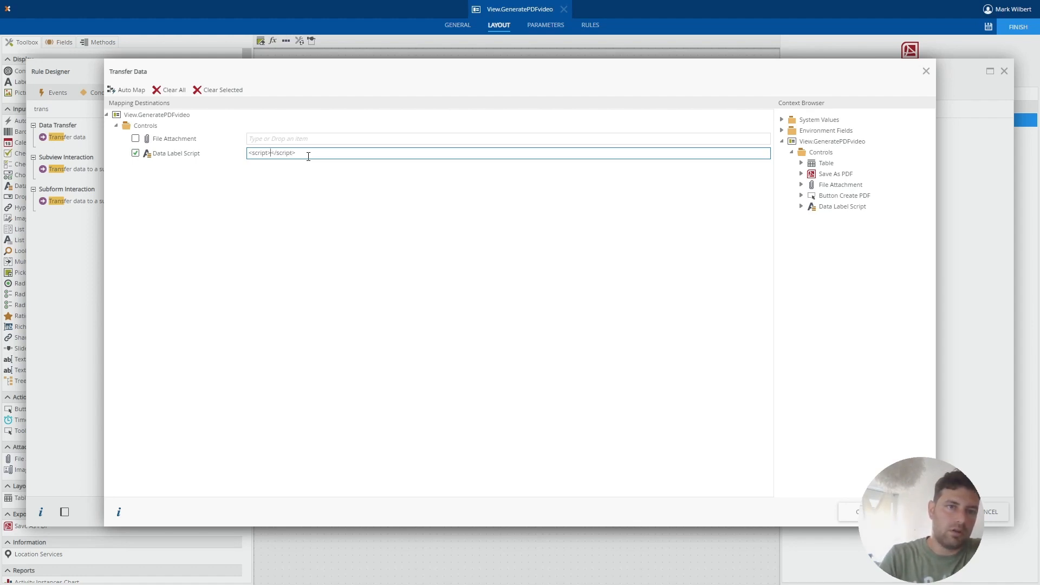
{"action": "type", "text": "$(\"[name='File Attachment']\").click("}
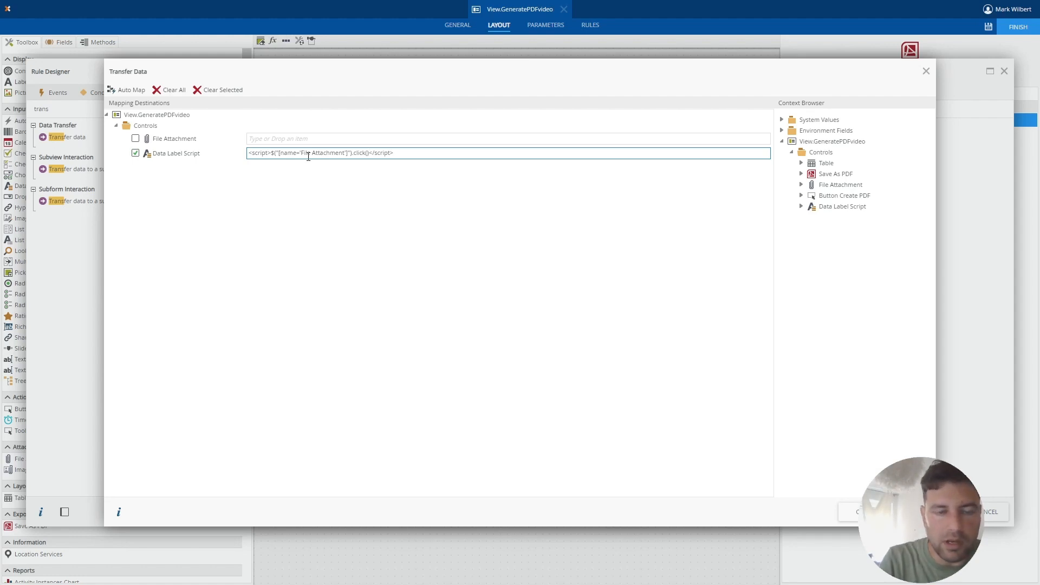
{"action": "type", "text": ");"}
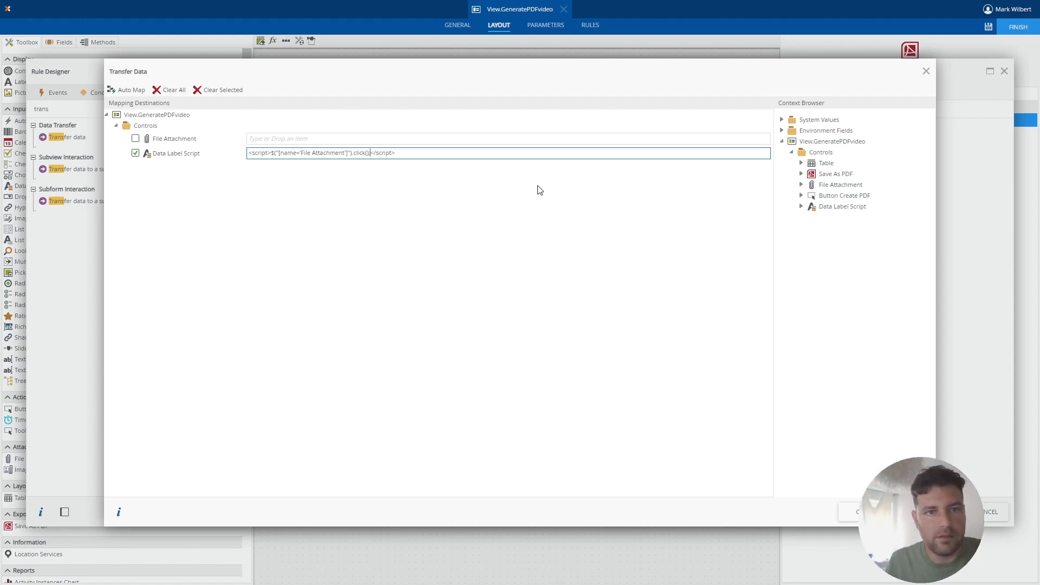
{"action": "left_click", "coordinate": [849, 512]}
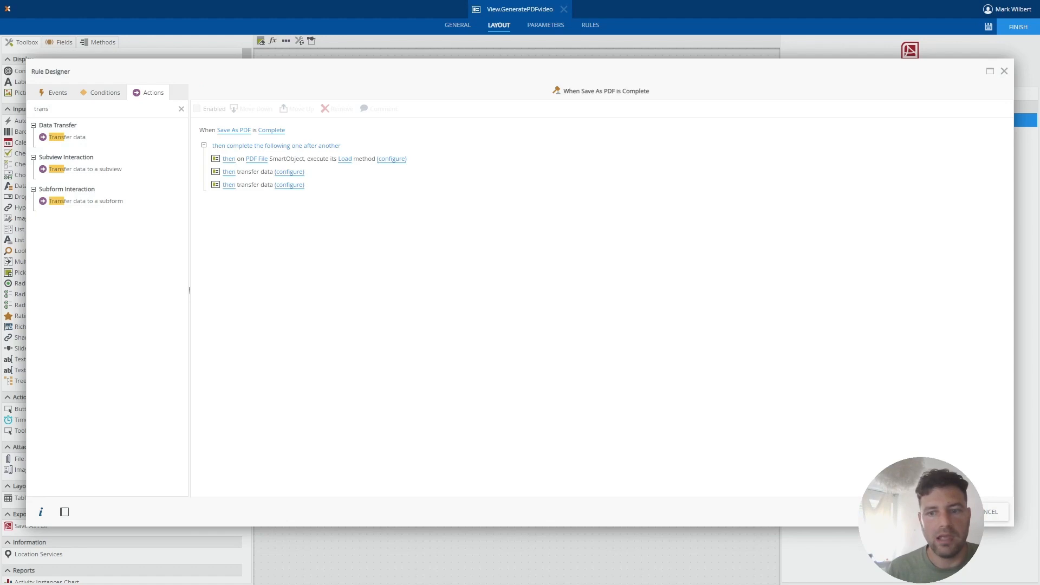
{"action": "left_click", "coordinate": [942, 512]}
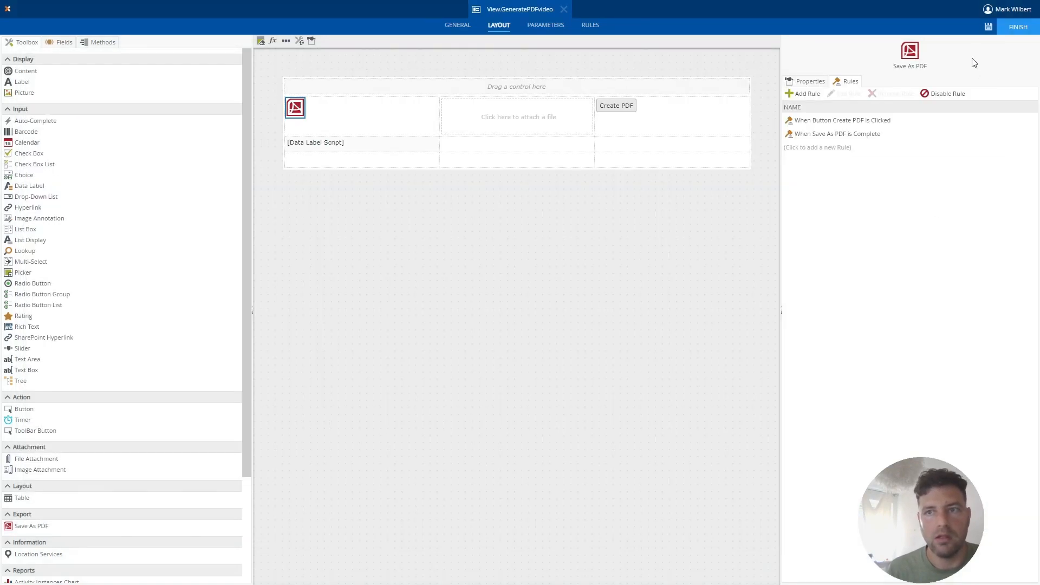
Save the view, reload the running tabbed form and test creating the PDF.
{"action": "left_click", "coordinate": [989, 27]}
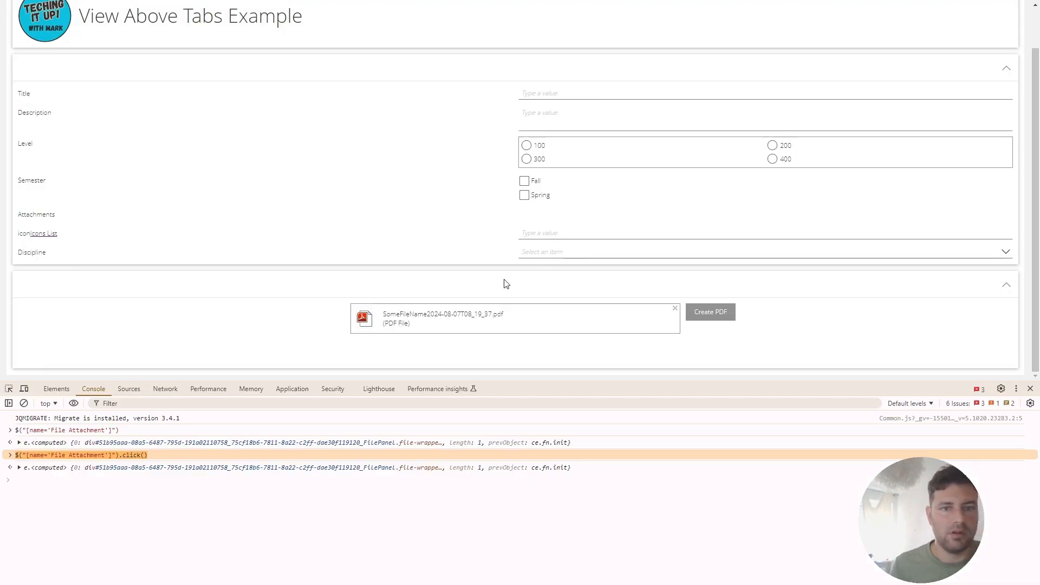
{"action": "key", "text": "F5"}
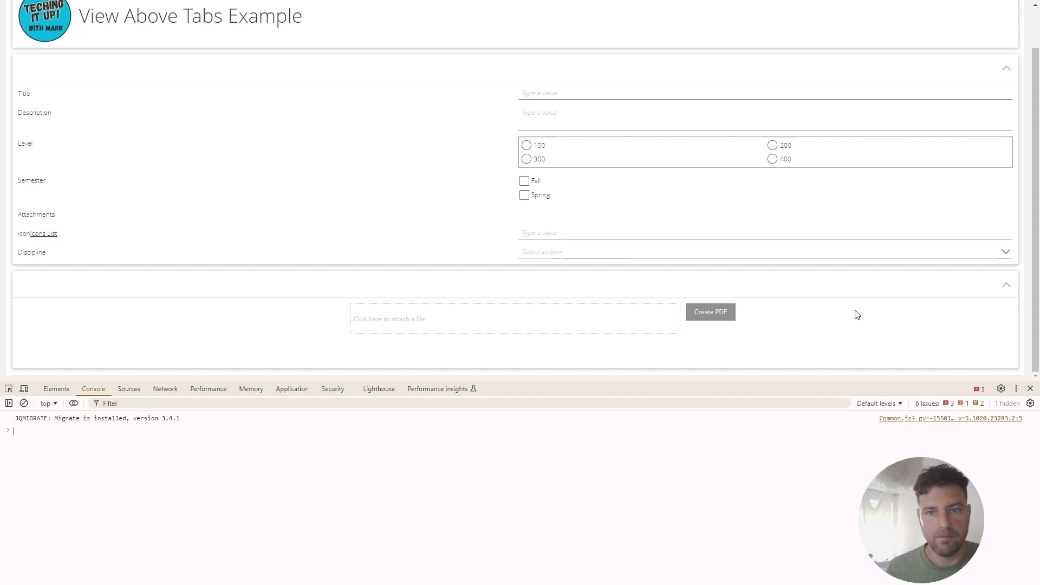
{"action": "left_click", "coordinate": [719, 314]}
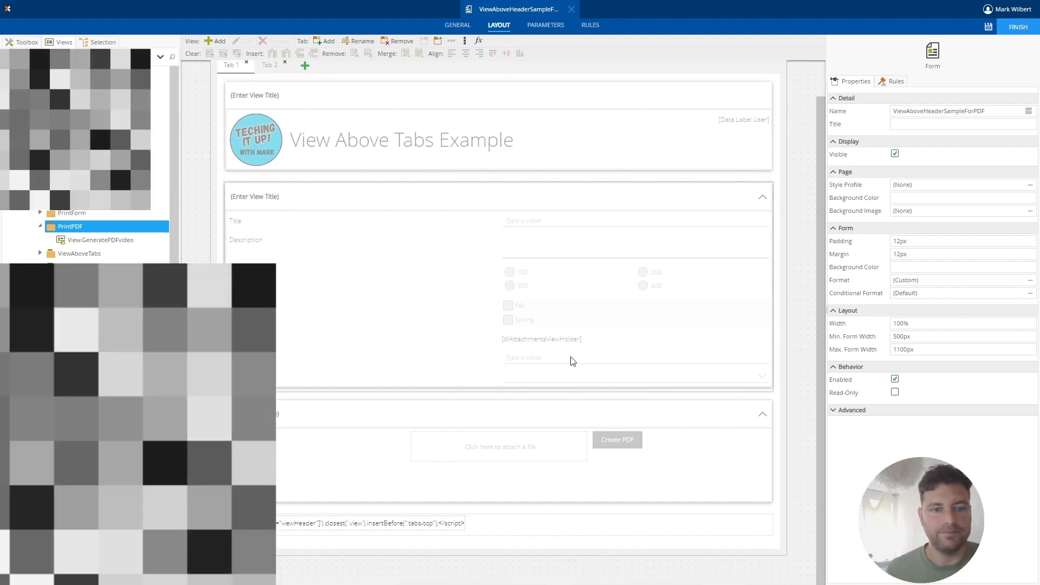
In the ViewAboveHeaderSampleForPDF form, add a button directly above the View.GeneratePDFvideo view on Tab 1.
{"action": "left_click", "coordinate": [538, 482]}
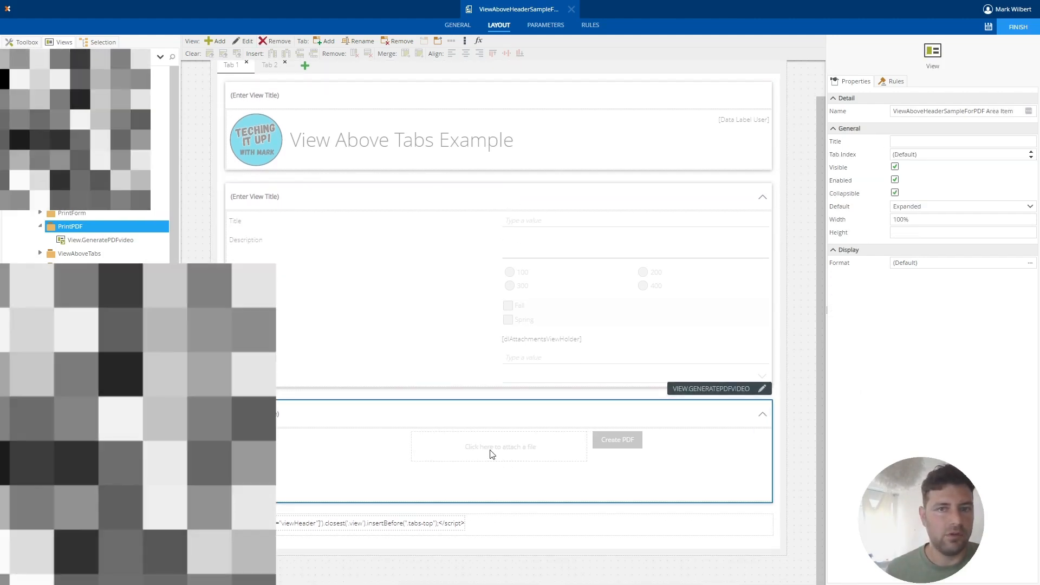
{"action": "left_click", "coordinate": [25, 43]}
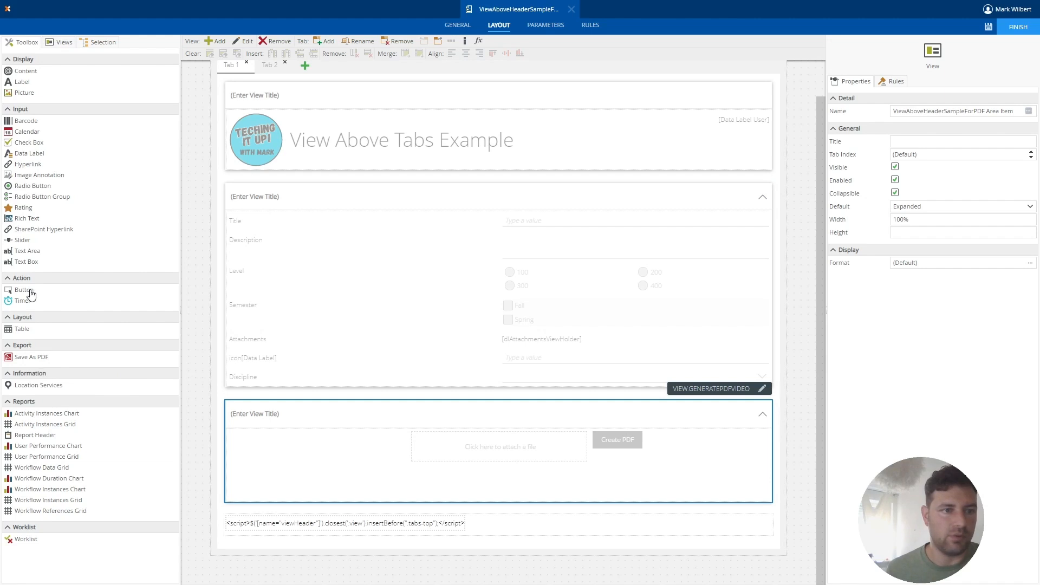
{"action": "left_click_drag", "start_coordinate": [26, 291], "coordinate": [620, 448]}
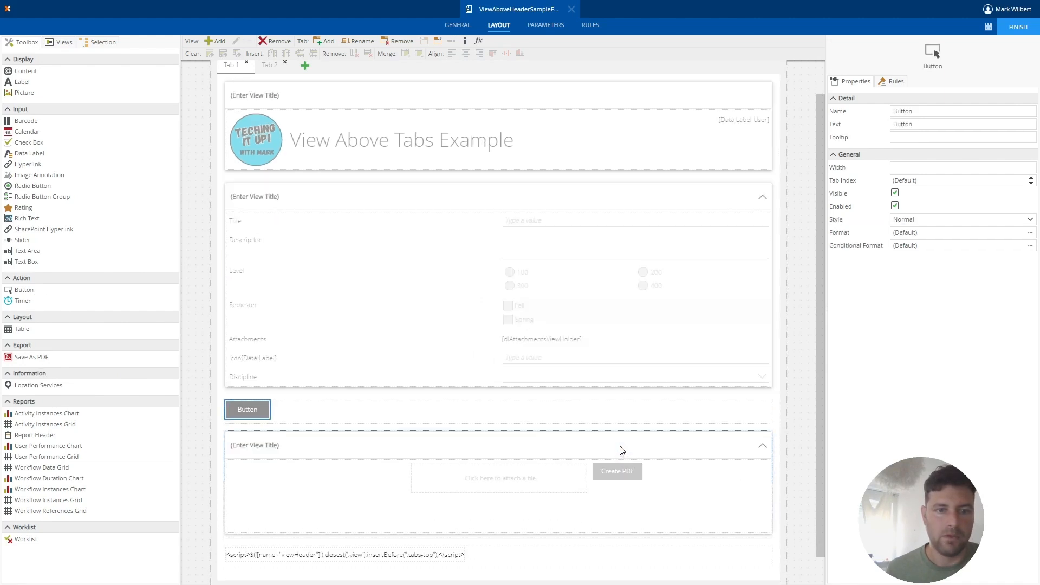
Name the new button Button Download PDF and set its text to Download PDF.
{"action": "left_click", "coordinate": [958, 114]}
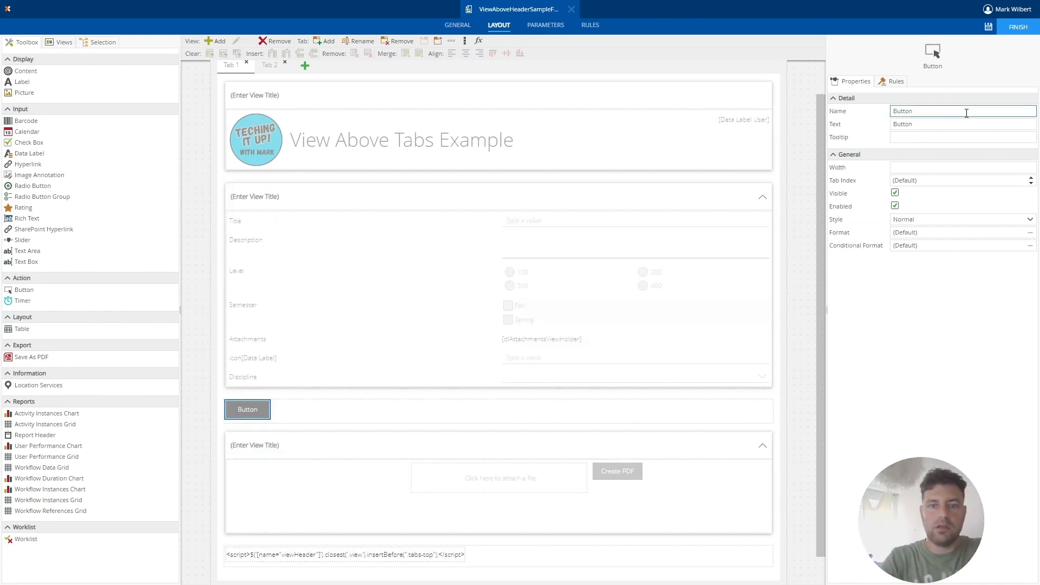
{"action": "type", "text": "Download"}
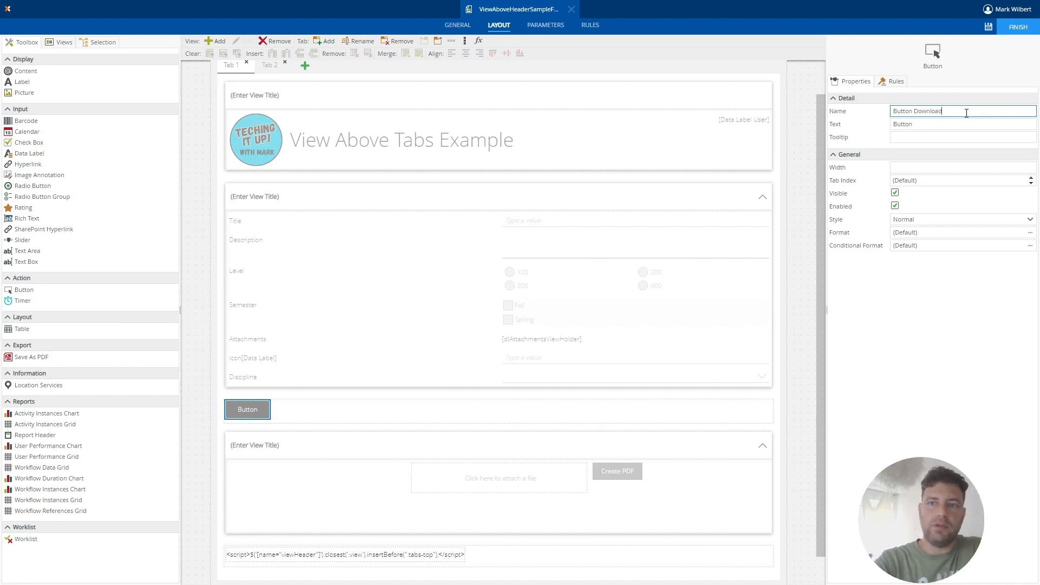
{"action": "type", "text": " PDF"}
{"action": "key", "text": "Tab"}
{"action": "type", "text": "Dow"}
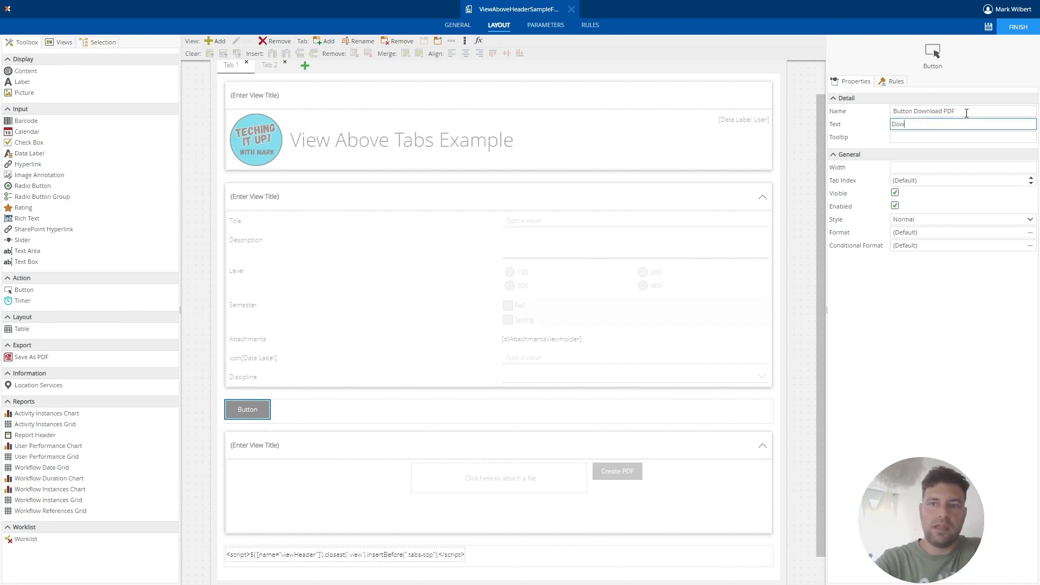
{"action": "type", "text": "nload"}
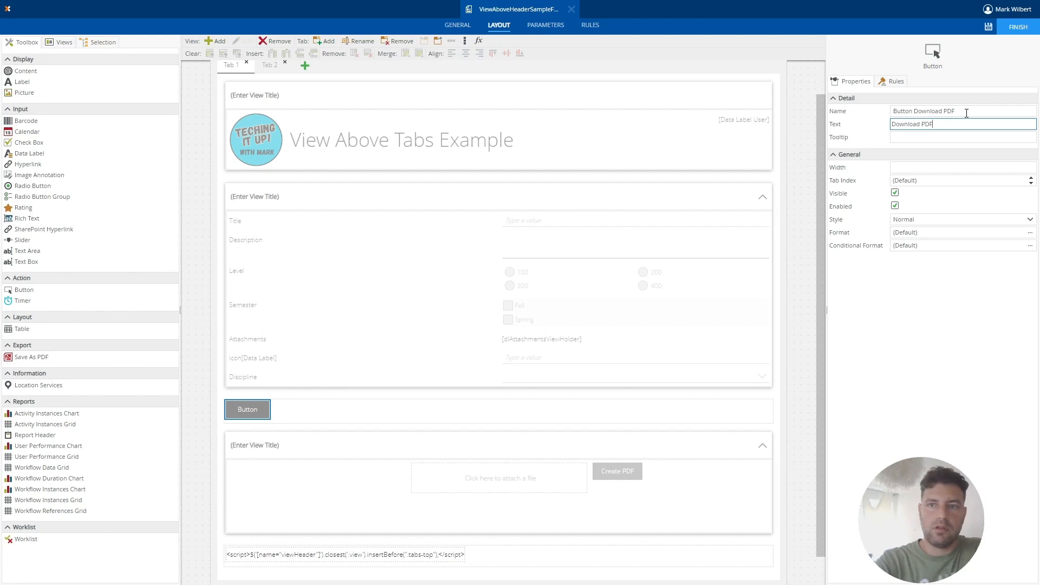
{"action": "type", "text": " PDF"}
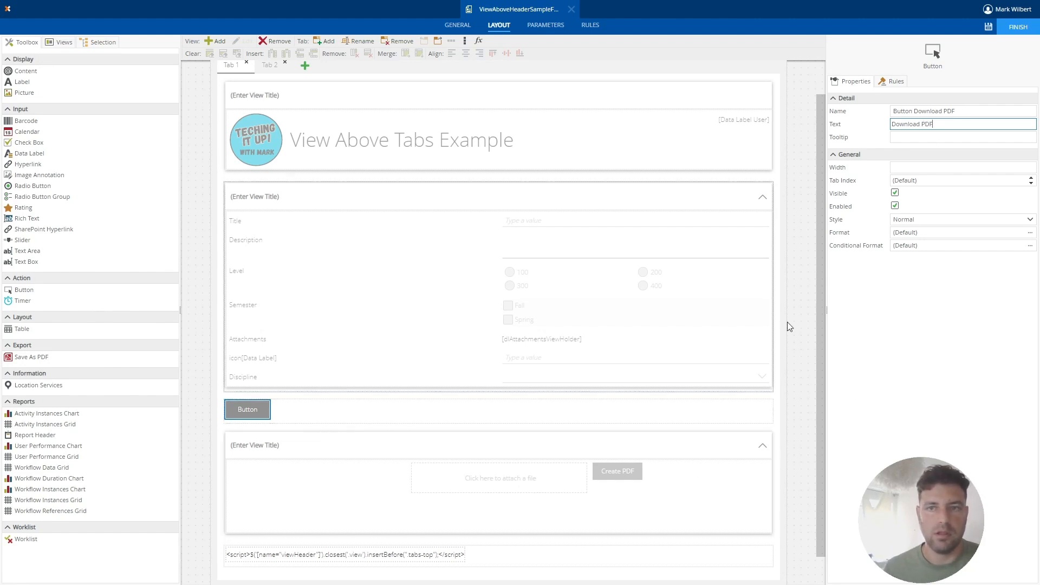
Add a form rule that runs when Button Download PDF is Clicked.
{"action": "left_click", "coordinate": [895, 82]}
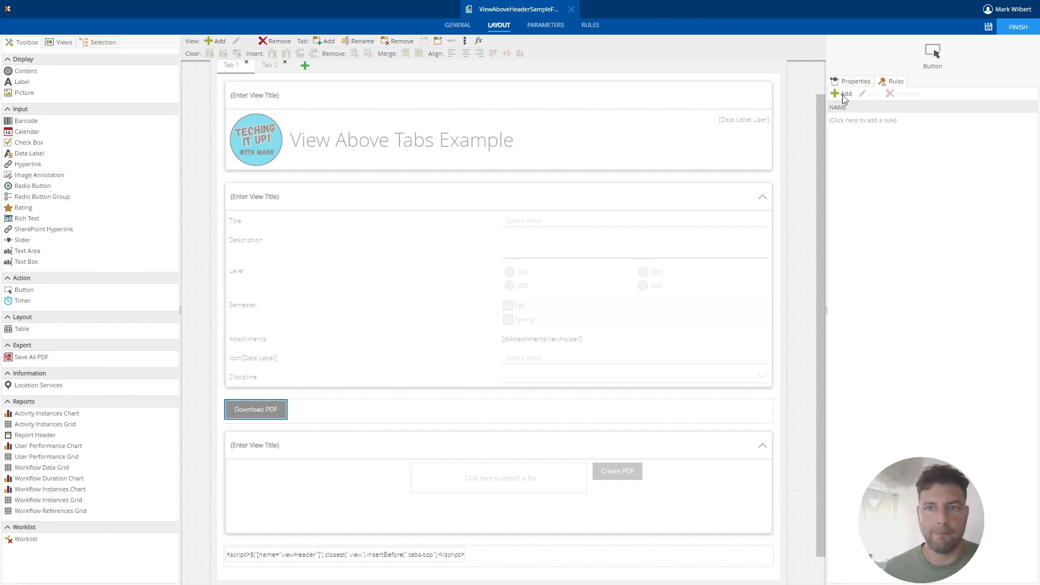
{"action": "left_click", "coordinate": [876, 120]}
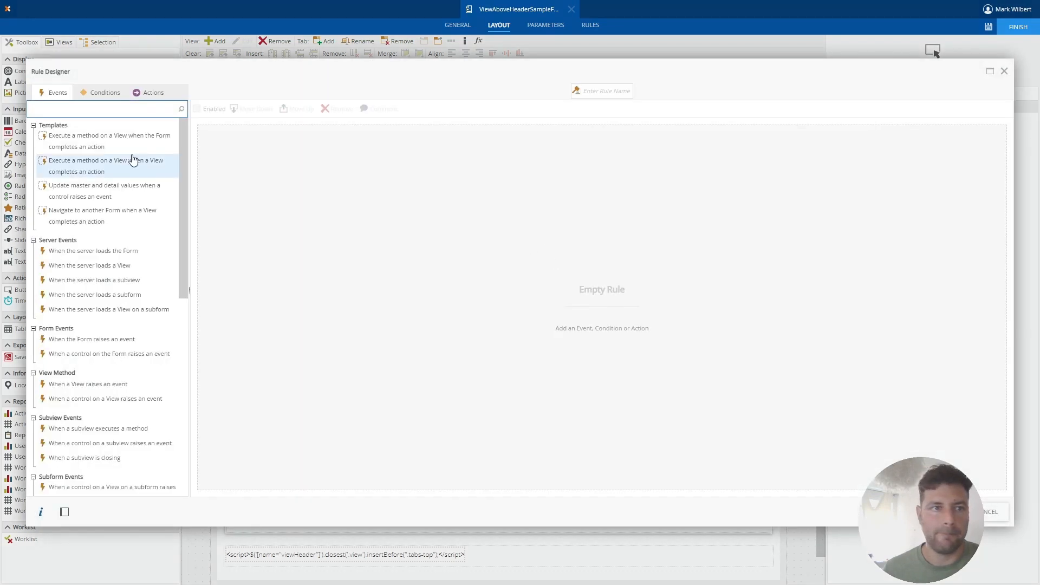
{"action": "left_click", "coordinate": [143, 363]}
{"action": "left_click", "coordinate": [233, 132]}
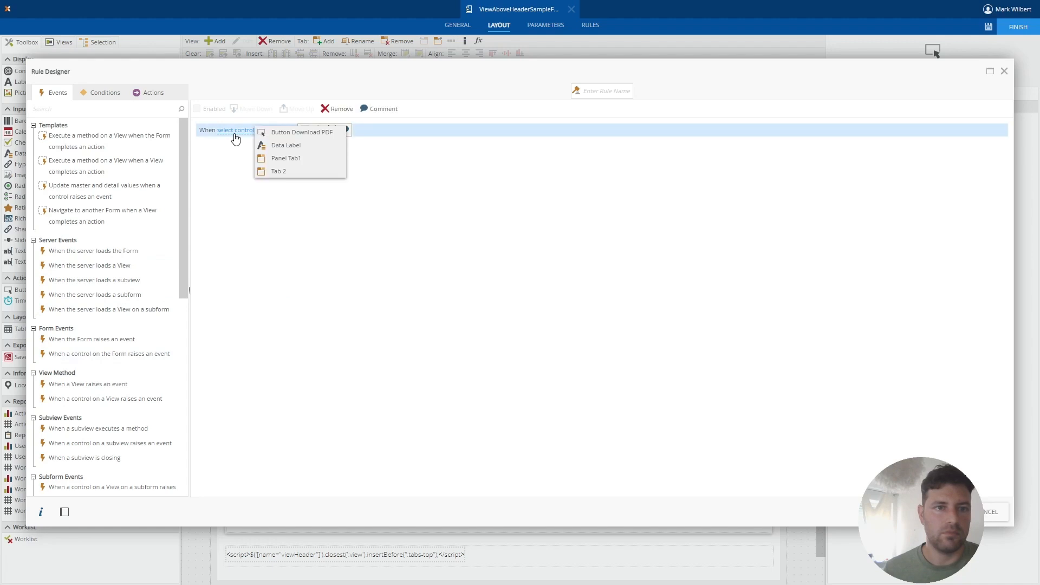
{"action": "left_click", "coordinate": [312, 133]}
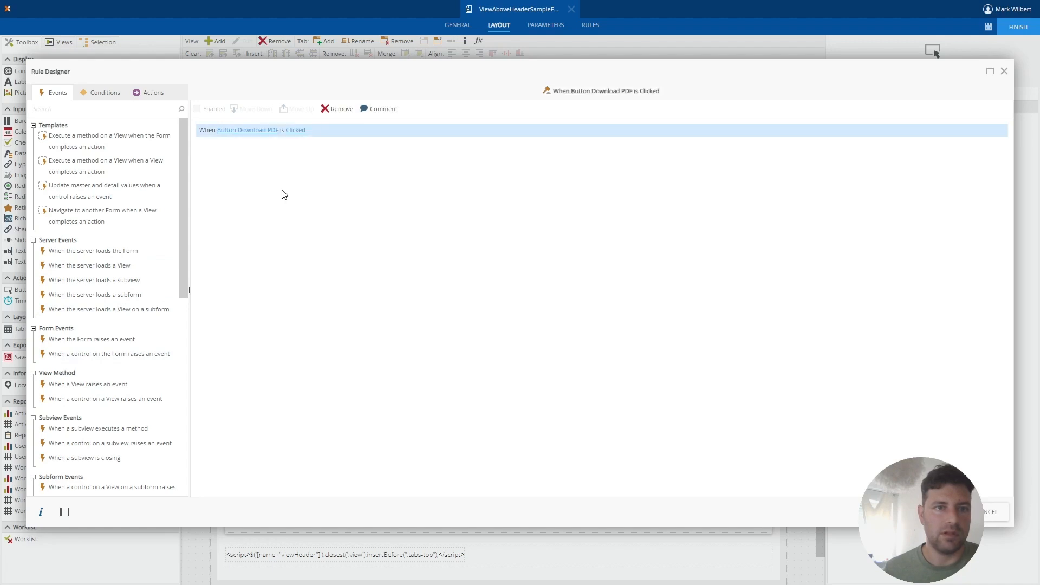
Add an Execute another rule action that runs the View.GeneratePDFvideo rule for Button Create PDF being Clicked, and save the rule and form.
{"action": "left_click", "coordinate": [147, 96]}
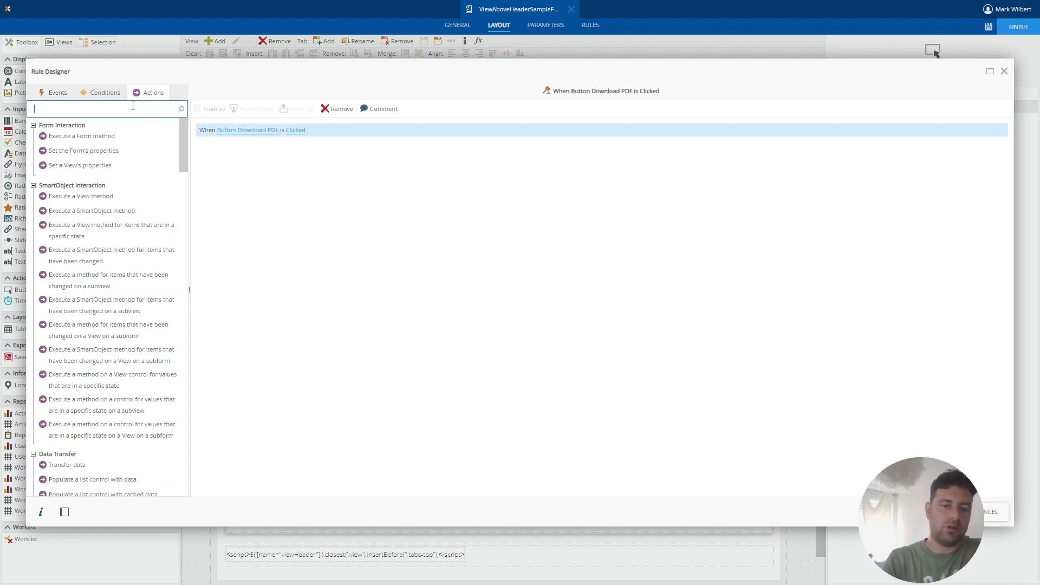
{"action": "type", "text": "execu"}
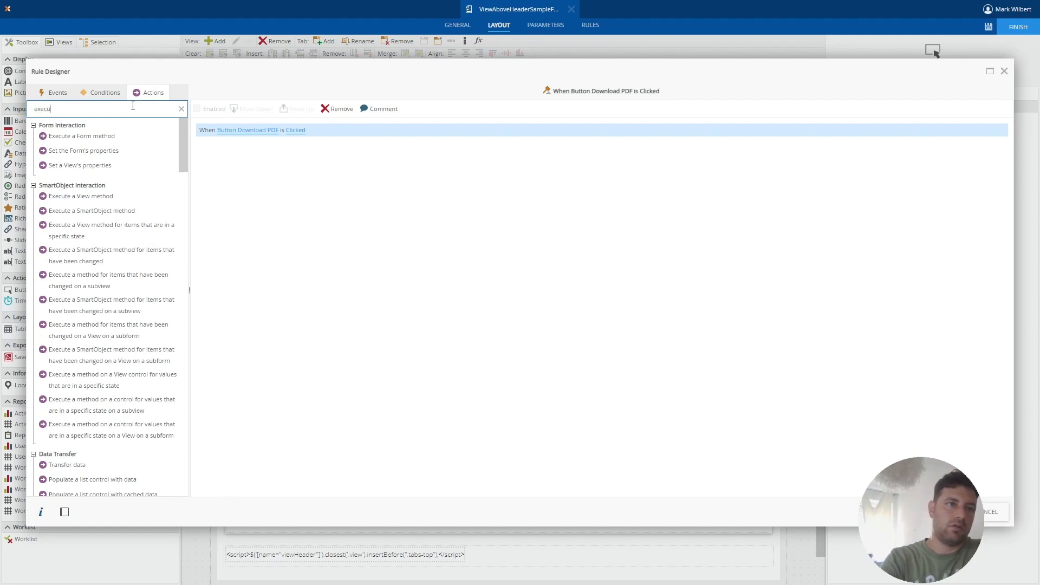
{"action": "type", "text": "t"}
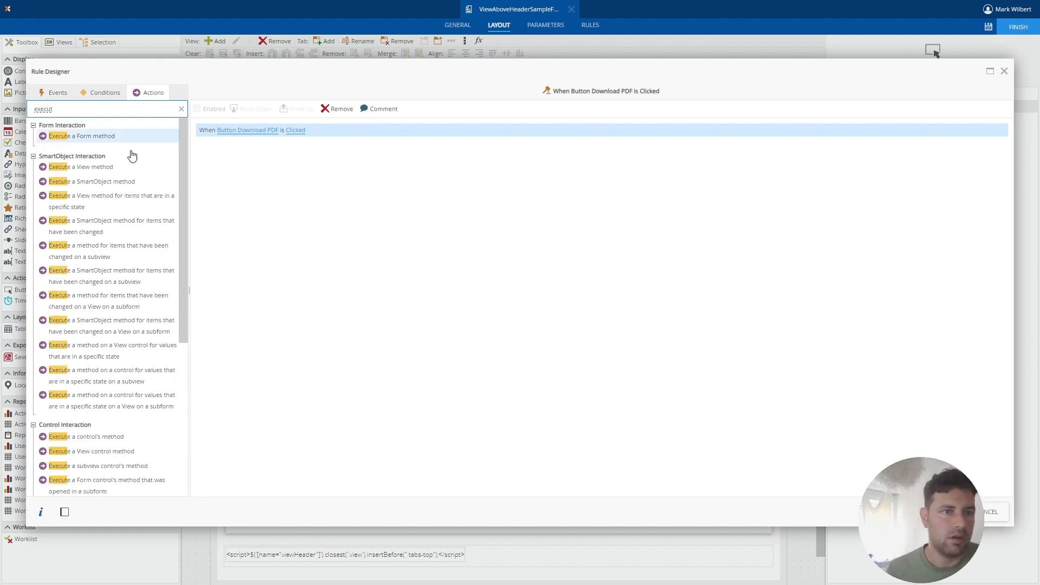
{"action": "key", "text": "BackSpace"}
{"action": "key", "text": "BackSpace"}
{"action": "key", "text": "BackSpace"}
{"action": "key", "text": "BackSpace"}
{"action": "key", "text": "BackSpace"}
{"action": "key", "text": "BackSpace"}
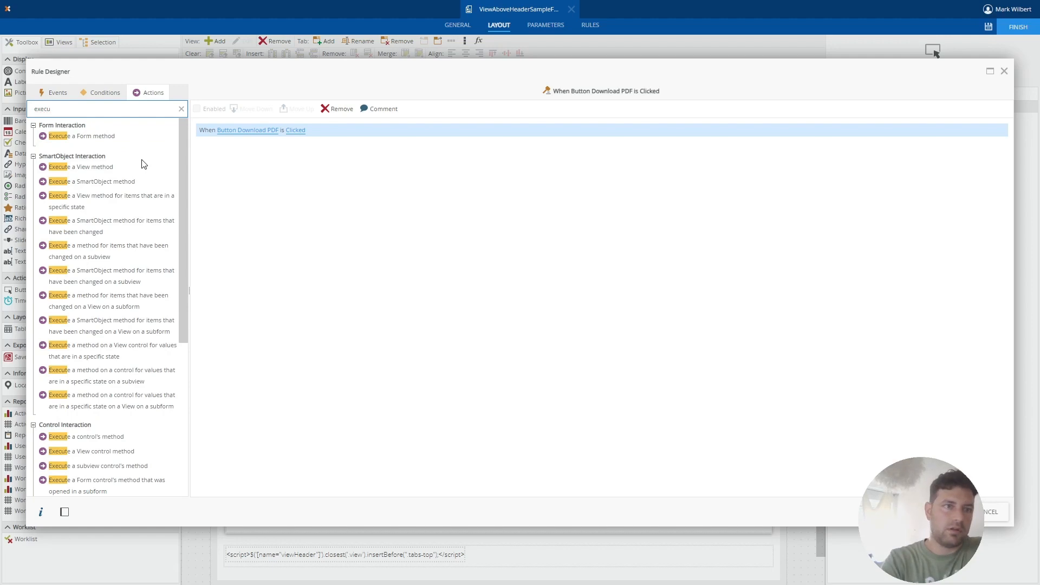
{"action": "type", "text": "rule"}
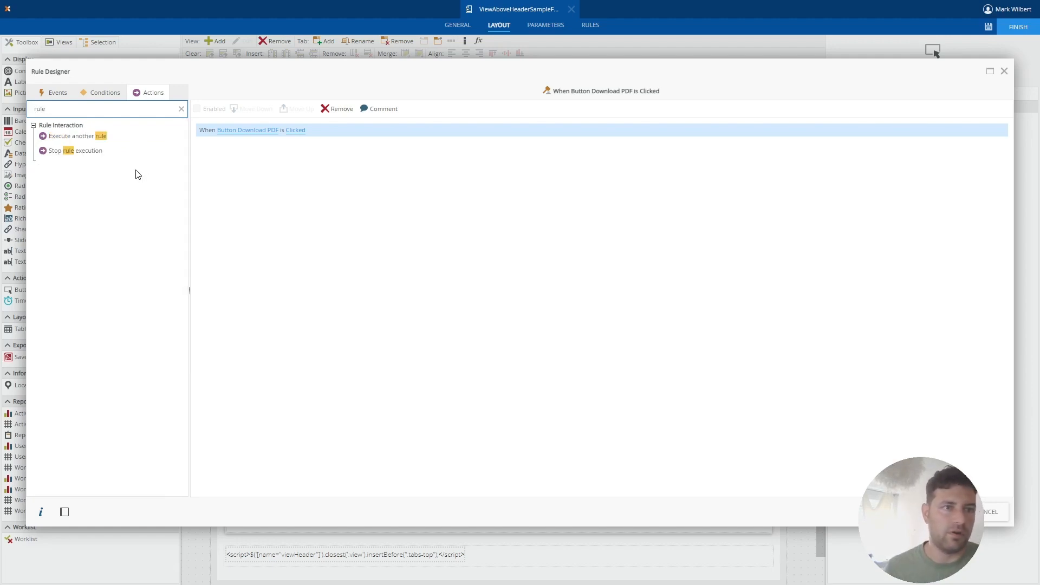
{"action": "double_click", "coordinate": [103, 137]}
{"action": "left_click", "coordinate": [272, 146]}
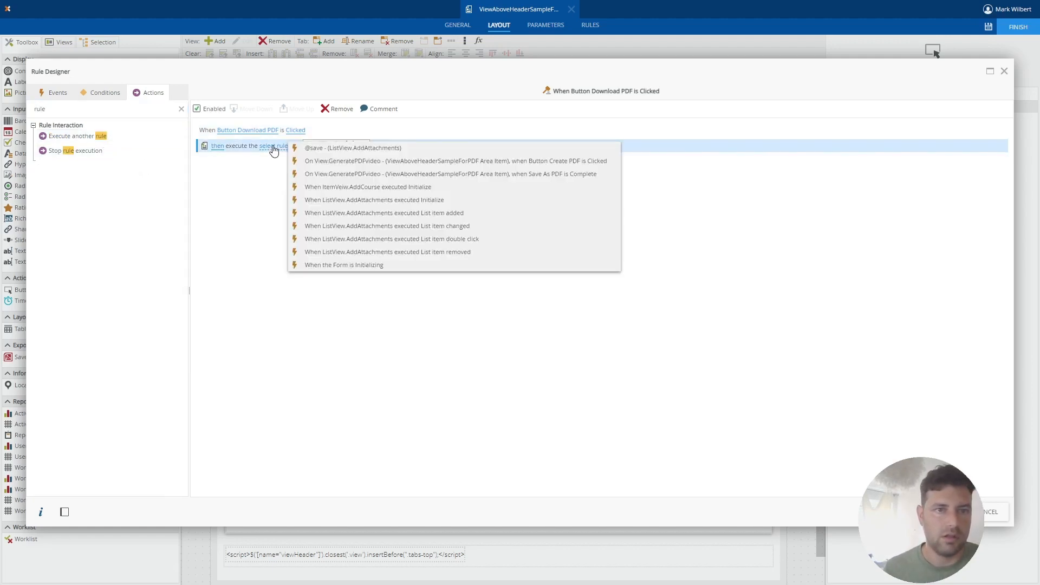
{"action": "left_click", "coordinate": [480, 166]}
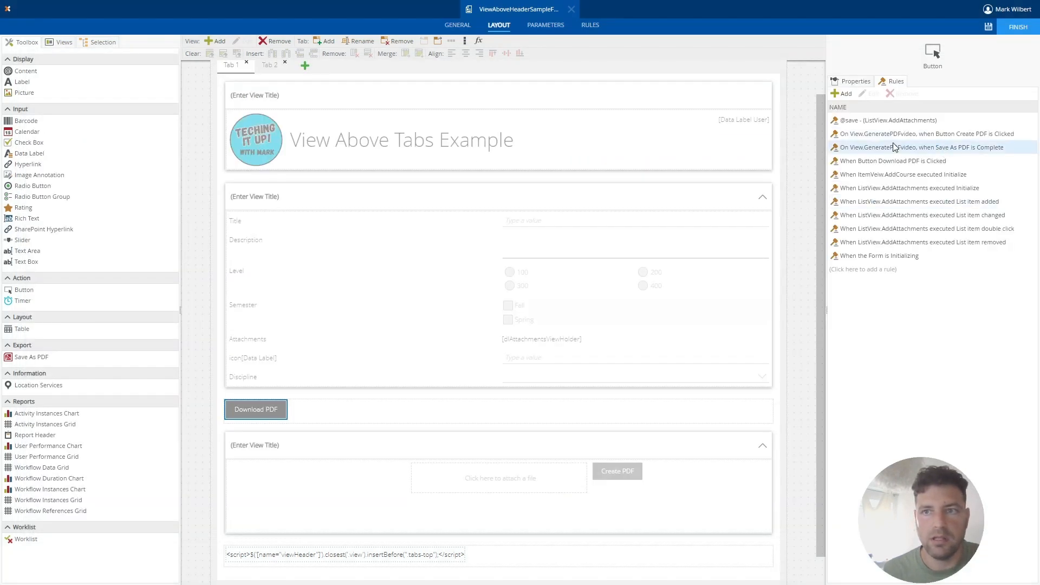
{"action": "left_click", "coordinate": [989, 30]}
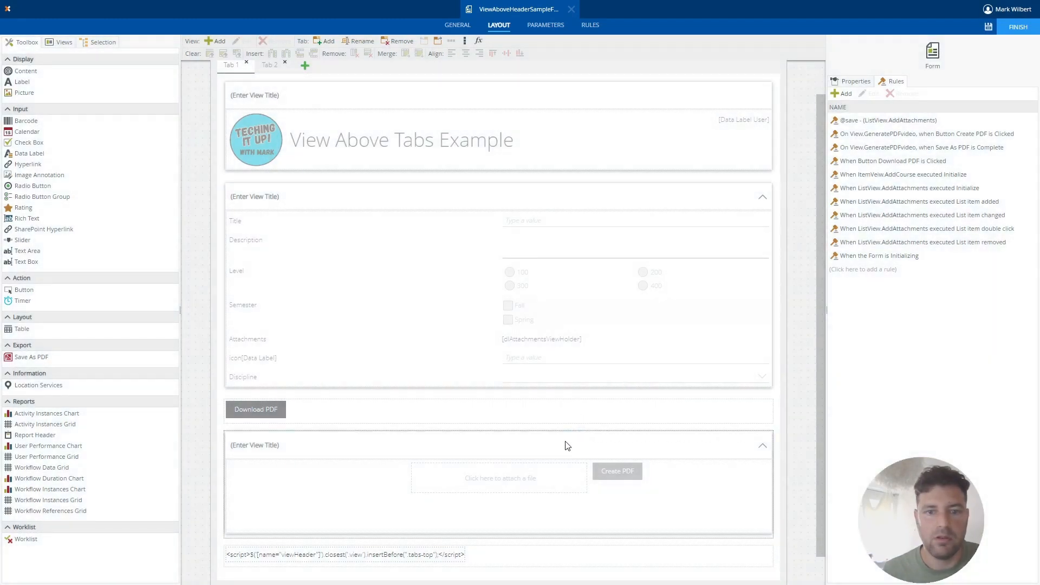
Make the View.GeneratePDFvideo view invisible on the form and save the form.
{"action": "left_click", "coordinate": [564, 443]}
{"action": "left_click", "coordinate": [853, 82]}
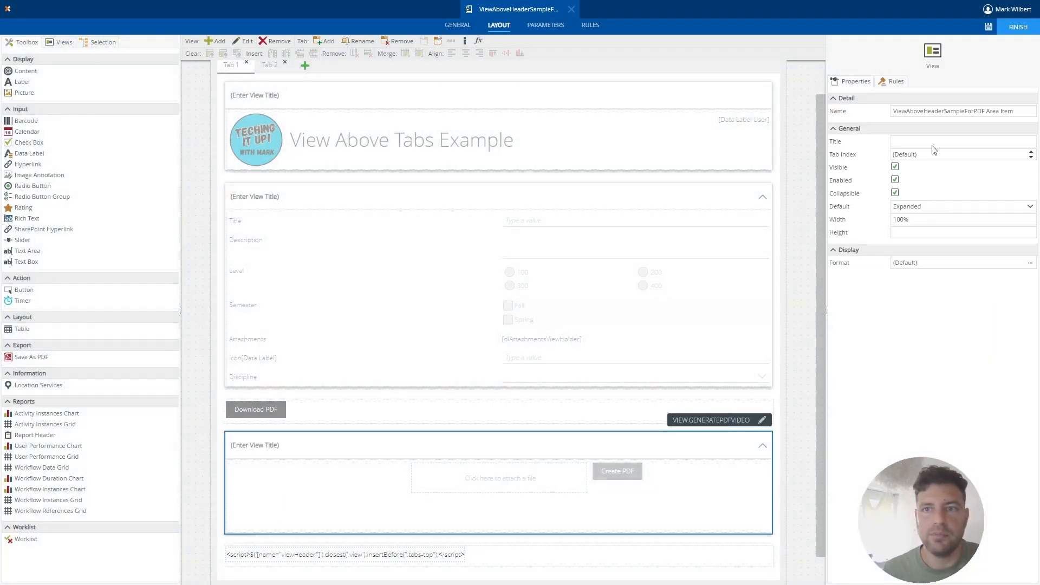
{"action": "left_click", "coordinate": [988, 27]}
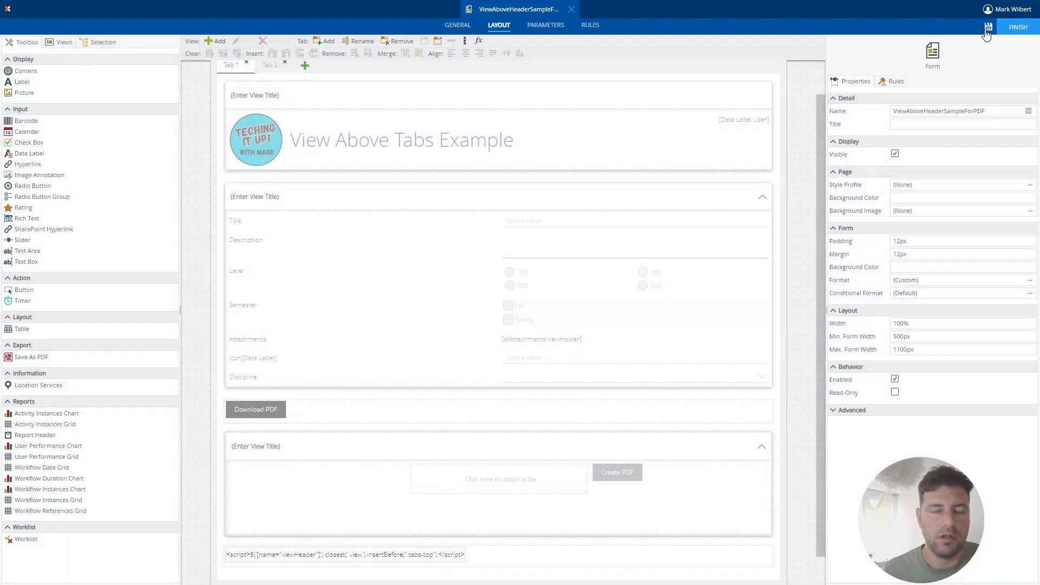
{"action": "left_click", "coordinate": [988, 29]}
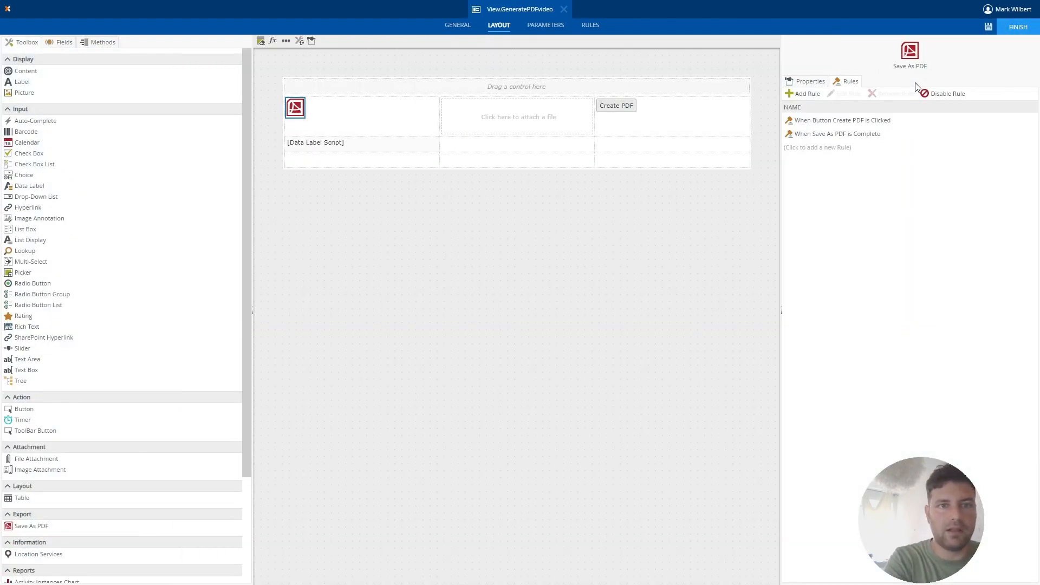
Reload the running form and test the PDF download with the Download PDF button.
{"action": "key", "text": "F5"}
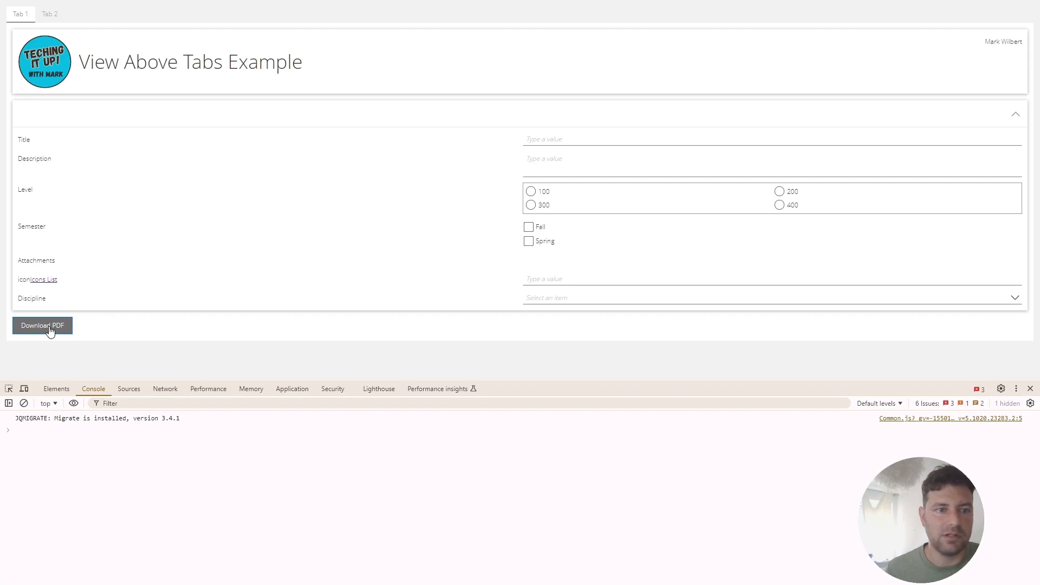
{"action": "left_click", "coordinate": [49, 329]}
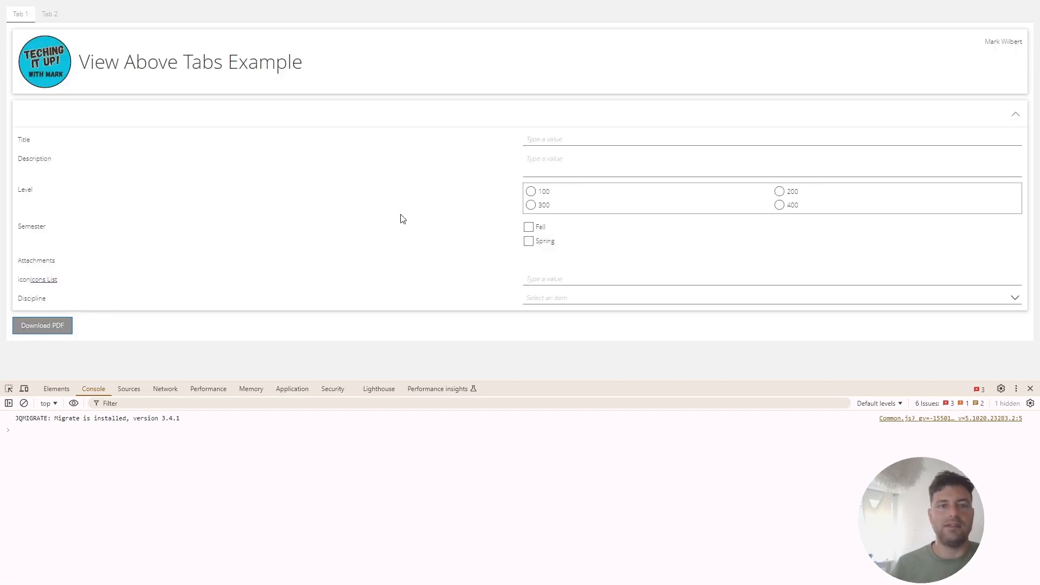